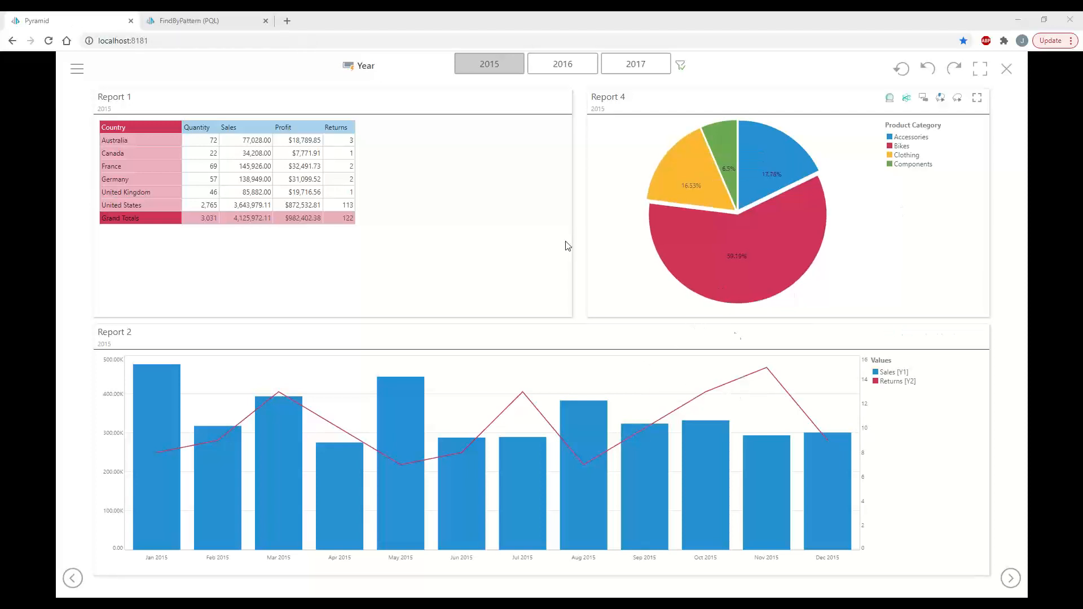
Switch the first dashboard page to 2016 and 2017, then view Report 3 for 2016 and 2015
{"action": "left_click", "coordinate": [572, 66]}
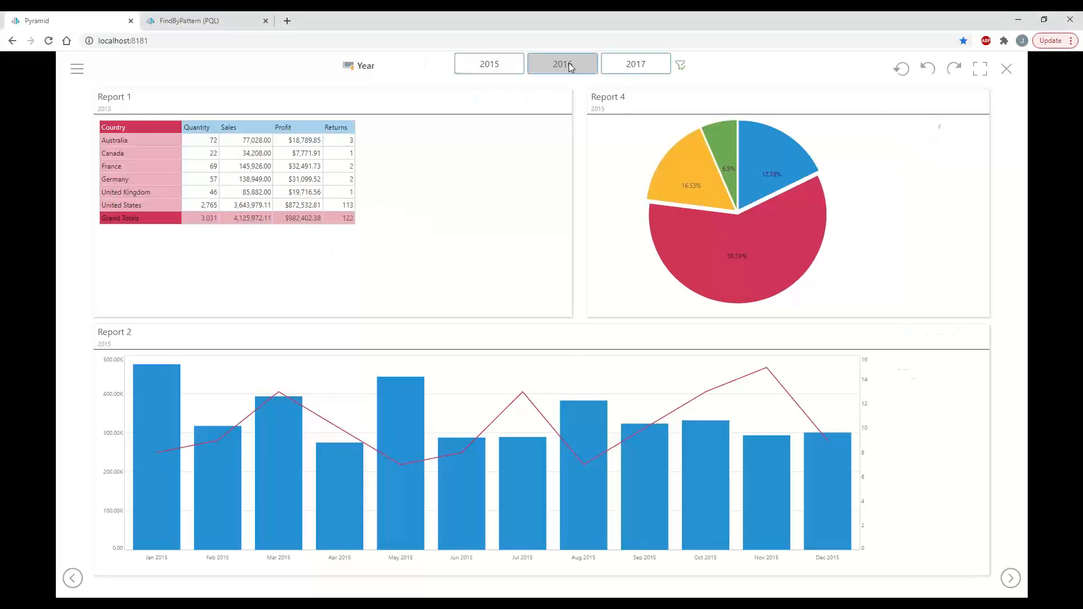
{"action": "left_click", "coordinate": [639, 69]}
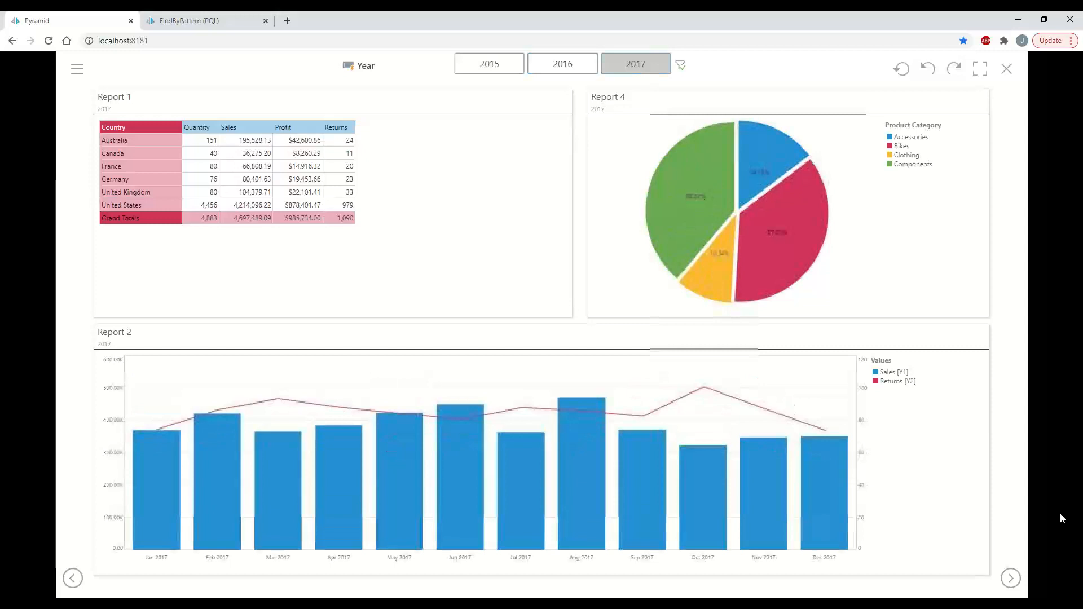
{"action": "left_click", "coordinate": [1014, 585]}
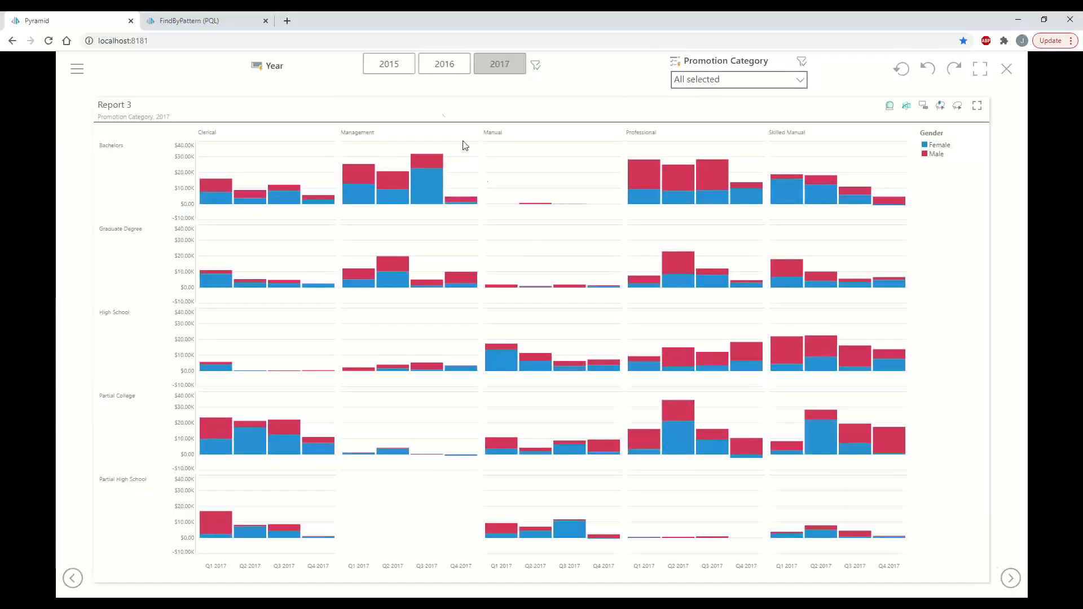
{"action": "left_click", "coordinate": [441, 69]}
{"action": "left_click", "coordinate": [380, 68]}
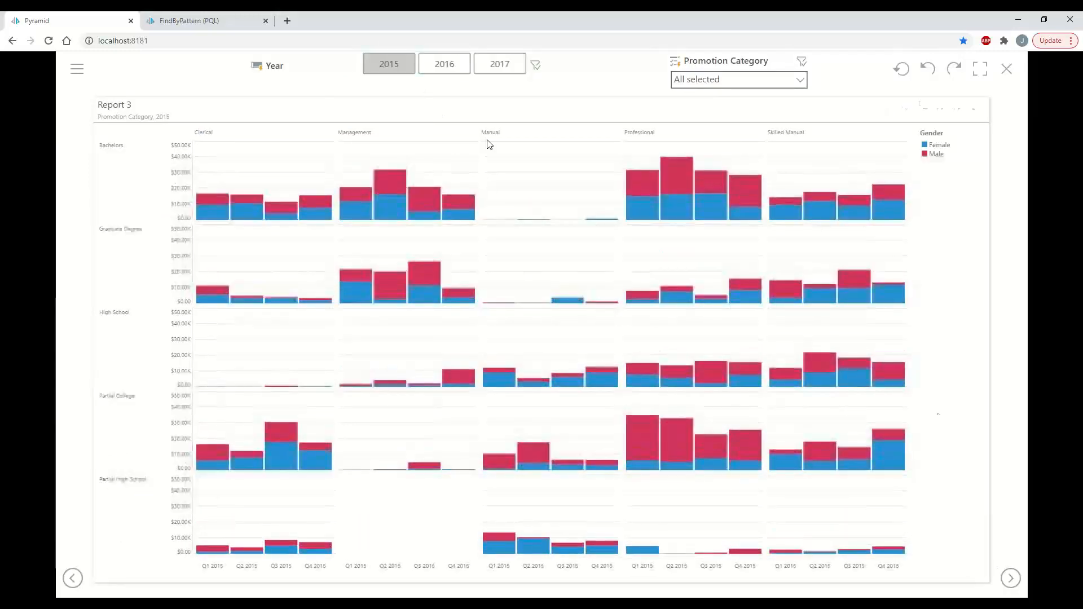
Move to the Report 5 Margin % map and cycle through 2016, 2017, then back to 2015
{"action": "left_click", "coordinate": [1010, 578]}
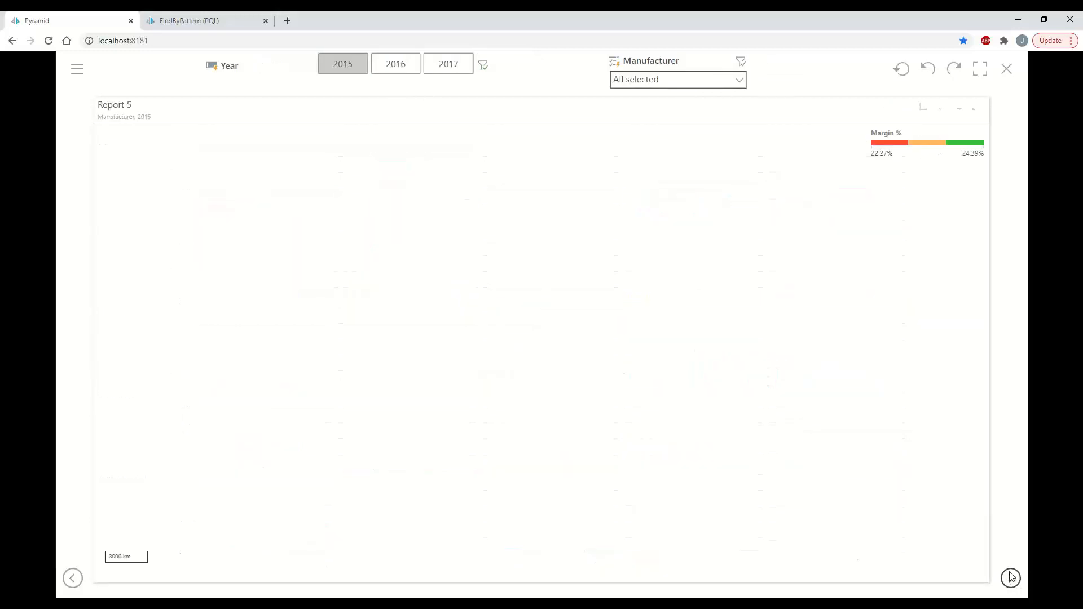
{"action": "left_click", "coordinate": [400, 70]}
{"action": "left_click", "coordinate": [451, 68]}
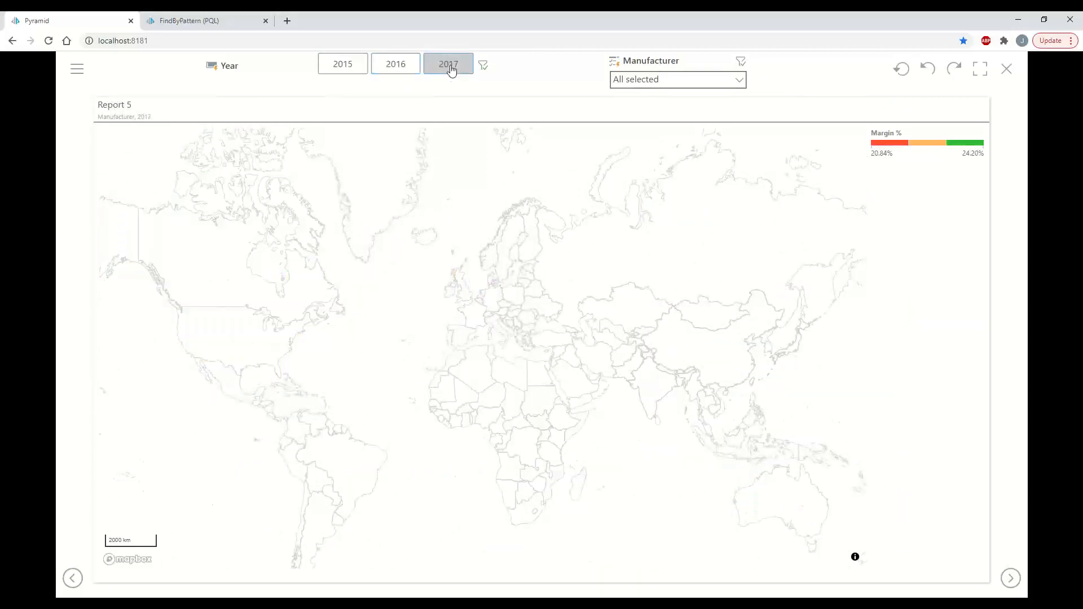
{"action": "left_click", "coordinate": [344, 63]}
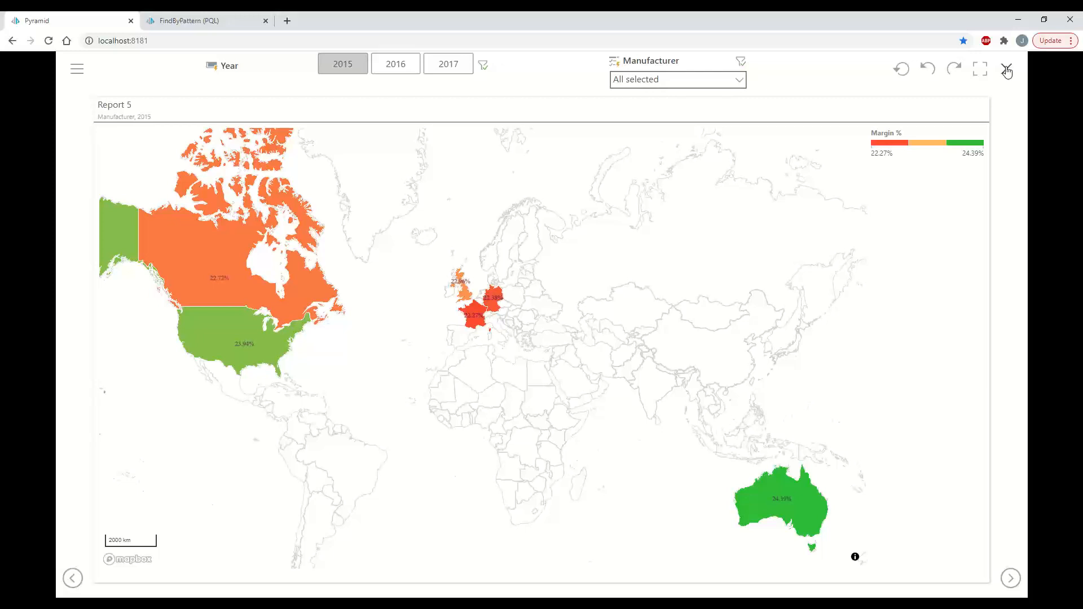
Close the preview, open the Name Changes data flow, and delete the Select Sales Detail–Time Intelligence link
{"action": "left_click", "coordinate": [1007, 70]}
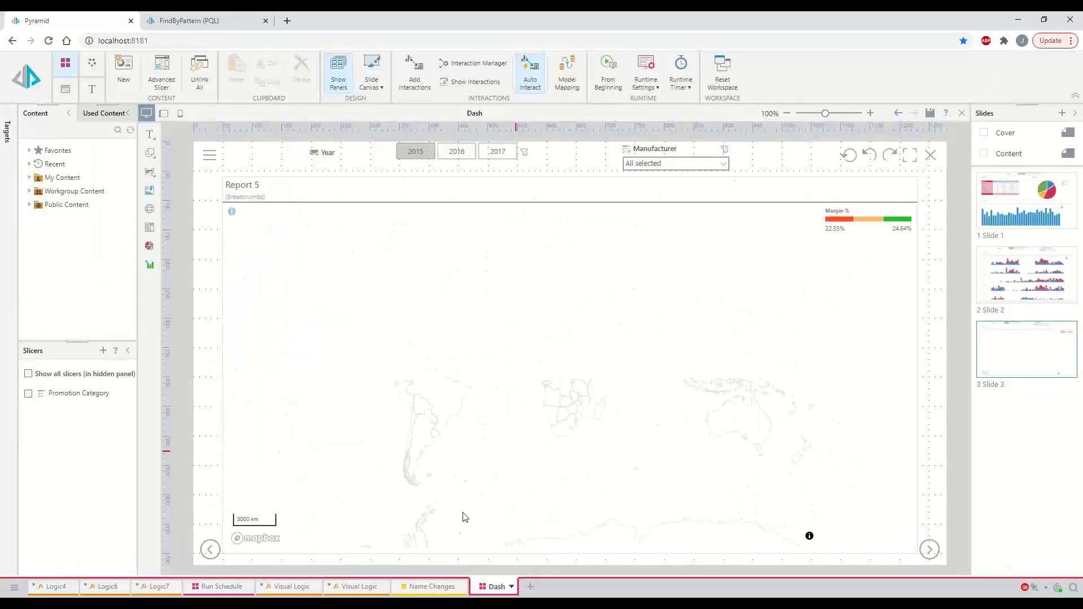
{"action": "left_click", "coordinate": [434, 587]}
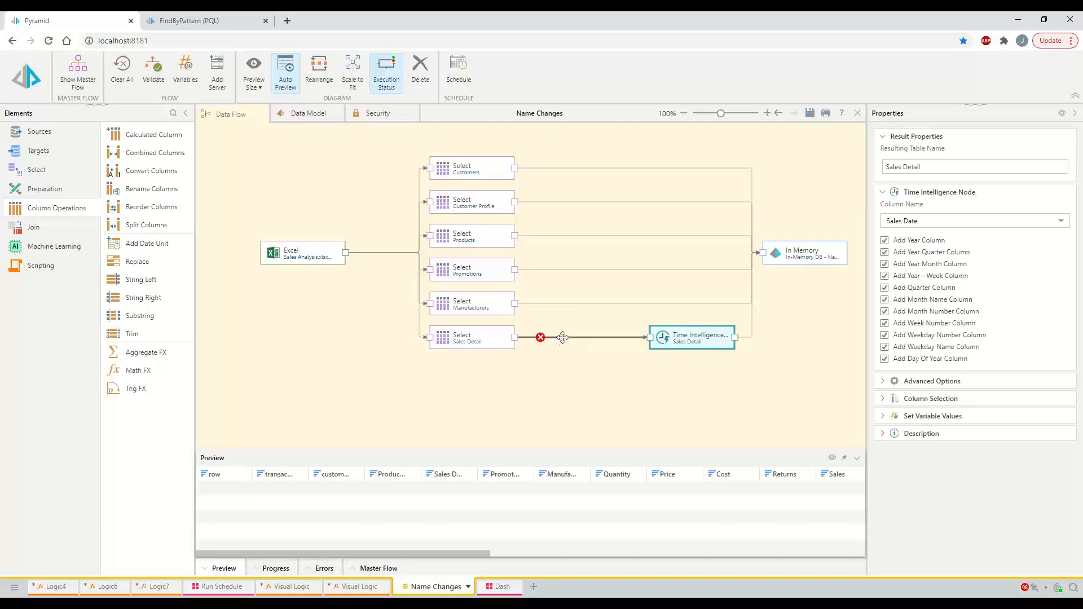
{"action": "left_click", "coordinate": [539, 337]}
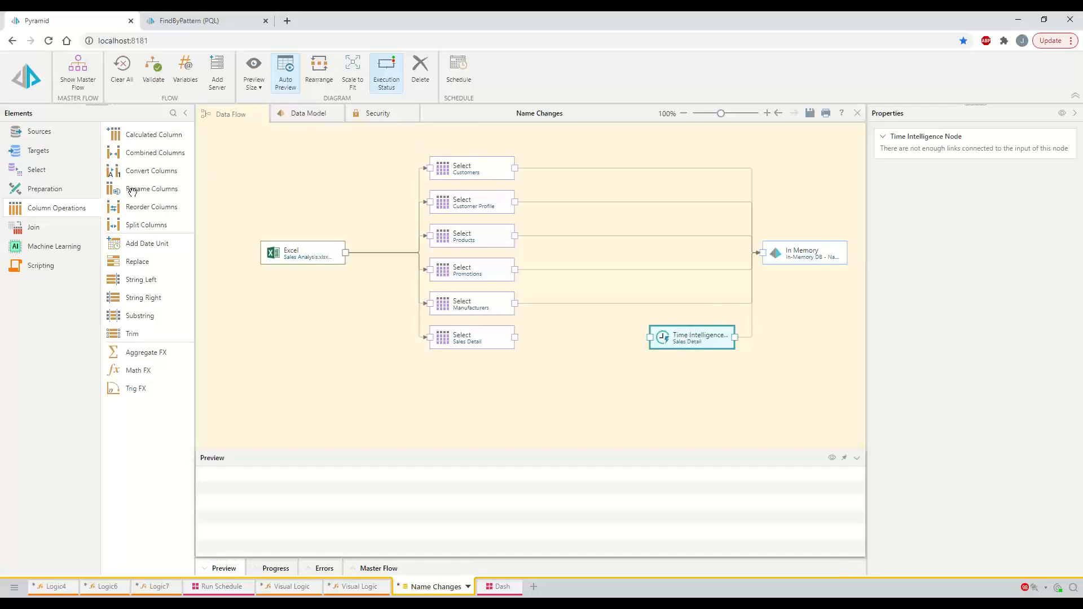
Insert a Rename Columns step renaming Sales Date to My Date, connected into Time Intelligence
{"action": "left_click_drag", "start_coordinate": [133, 192], "coordinate": [558, 339]}
{"action": "left_click", "coordinate": [565, 340]}
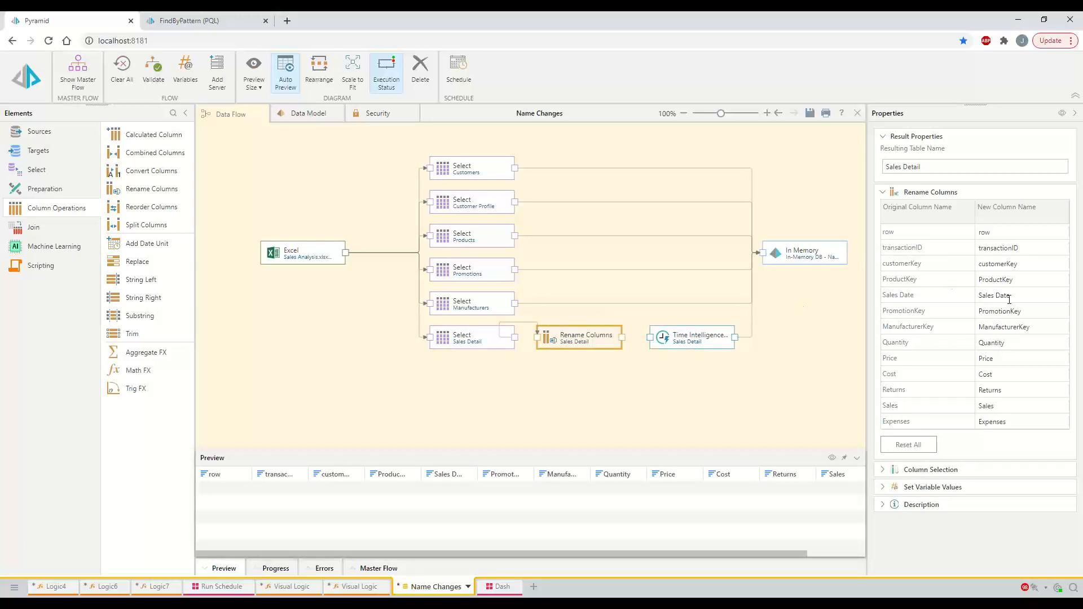
{"action": "left_click_drag", "start_coordinate": [994, 295], "coordinate": [943, 293]}
{"action": "type", "text": "My"}
{"action": "left_click", "coordinate": [993, 312]}
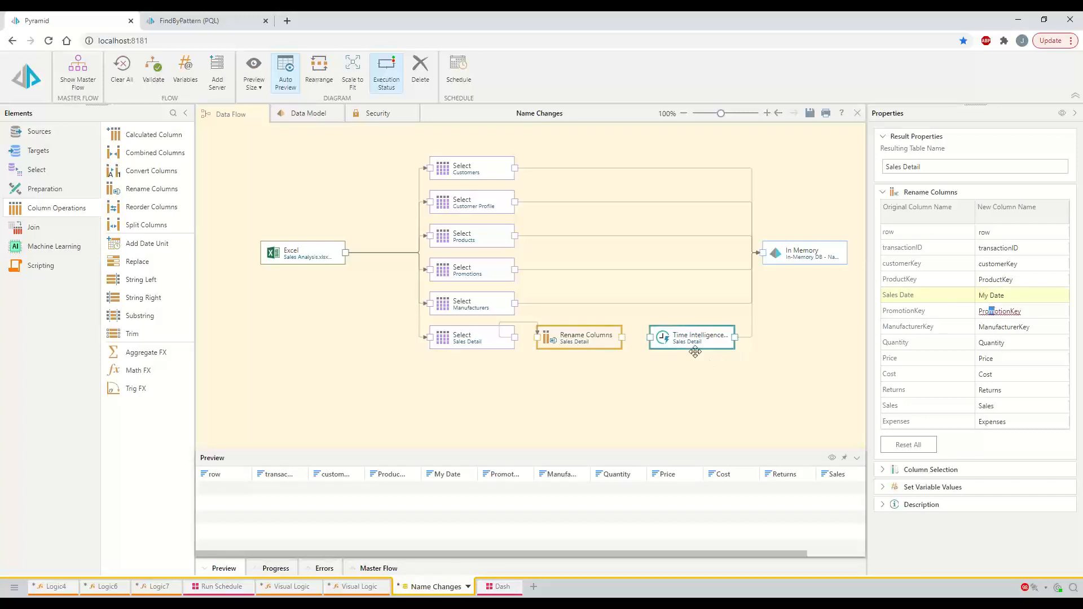
{"action": "left_click_drag", "start_coordinate": [622, 337], "coordinate": [687, 341]}
{"action": "left_click", "coordinate": [690, 340]}
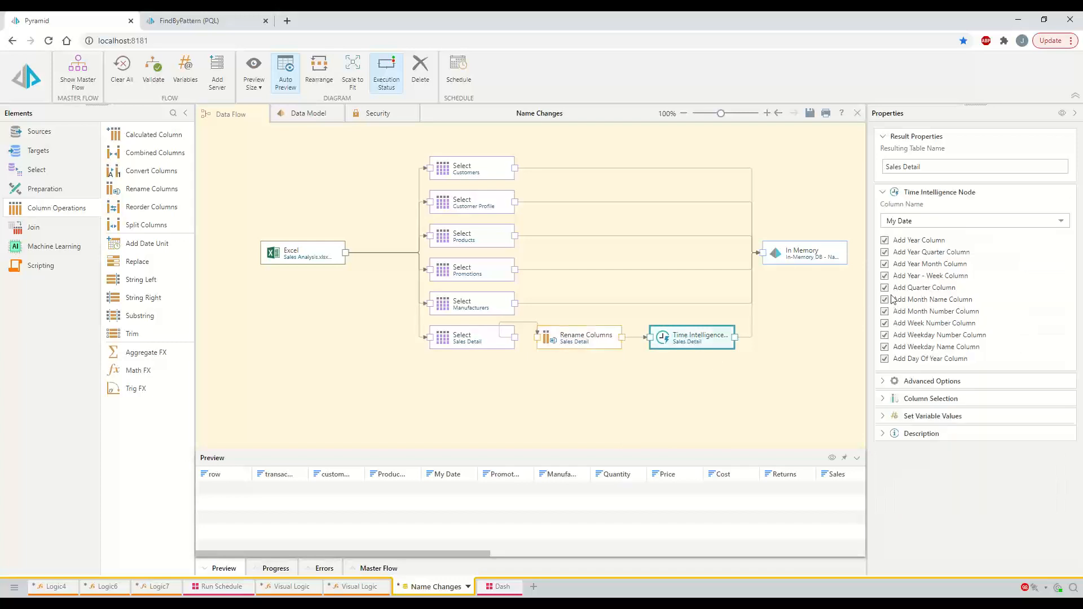
{"action": "left_click", "coordinate": [917, 229]}
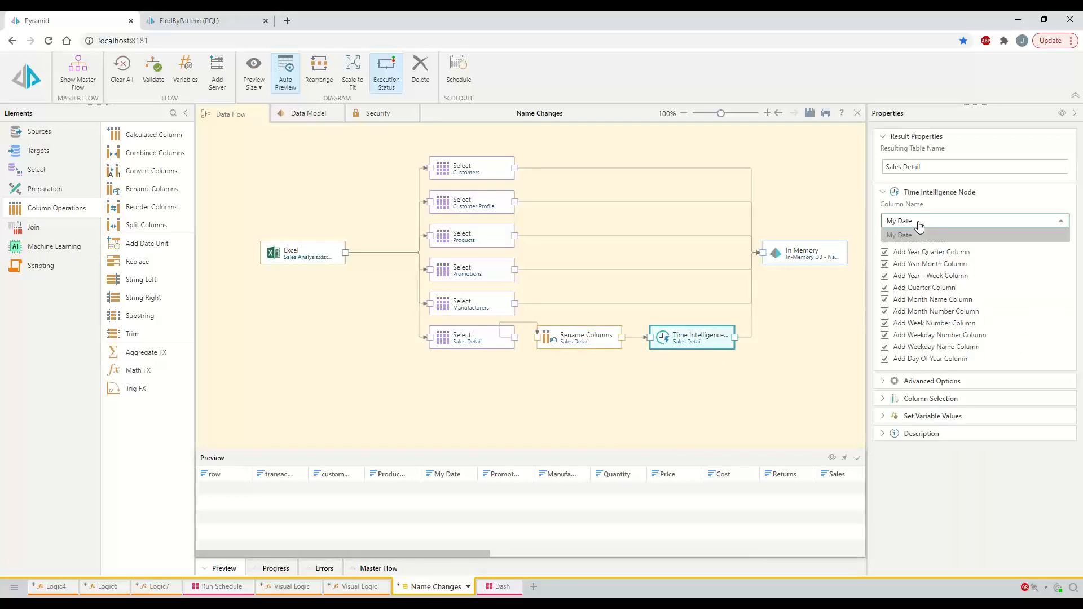
{"action": "left_click", "coordinate": [920, 226]}
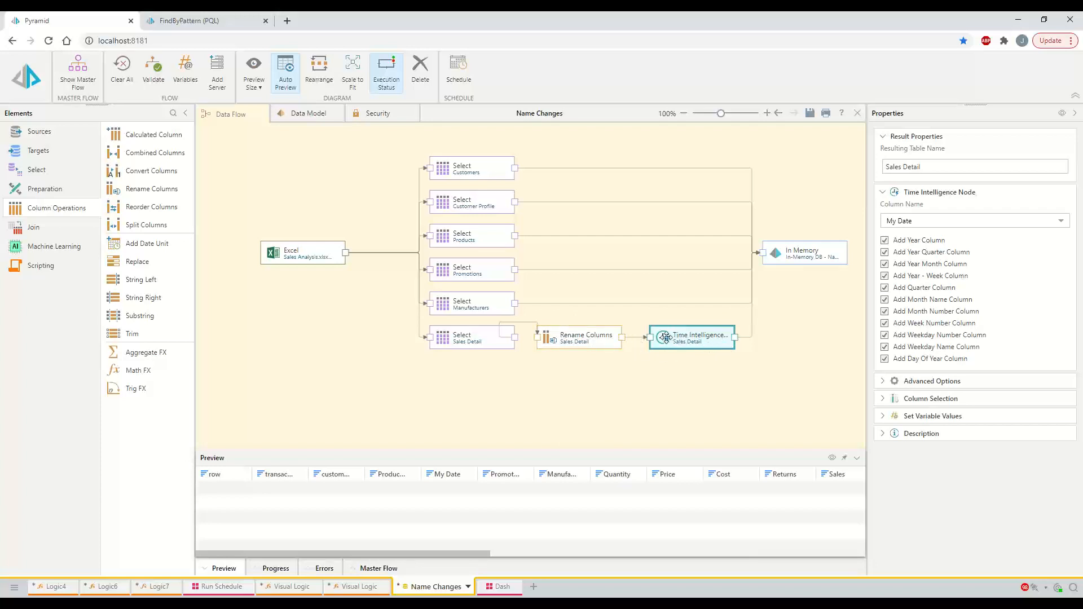
{"action": "left_click_drag", "start_coordinate": [456, 553], "coordinate": [850, 555]}
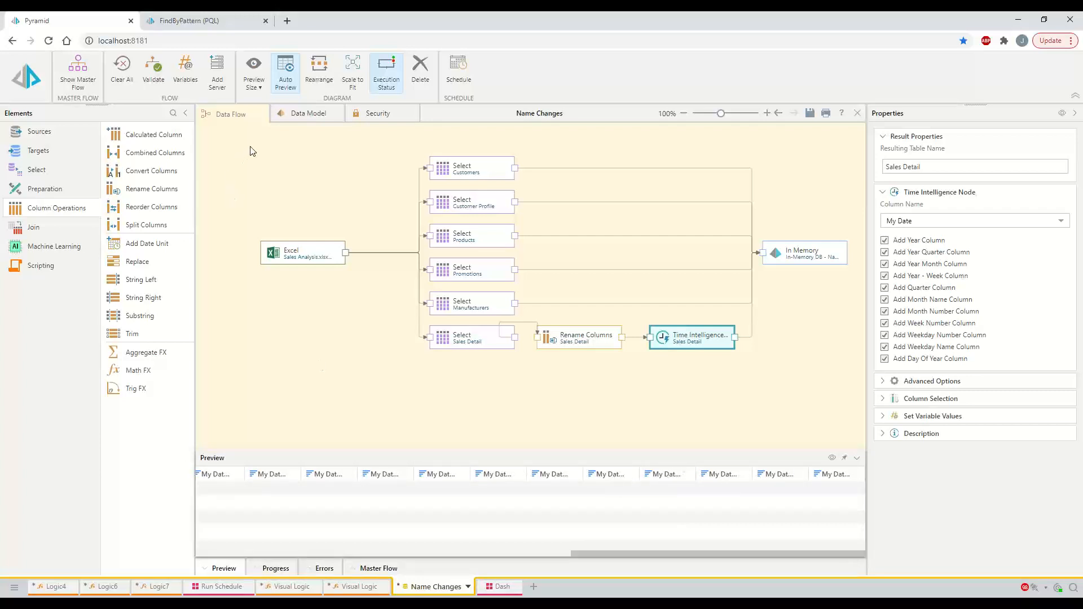
{"action": "left_click", "coordinate": [301, 116]}
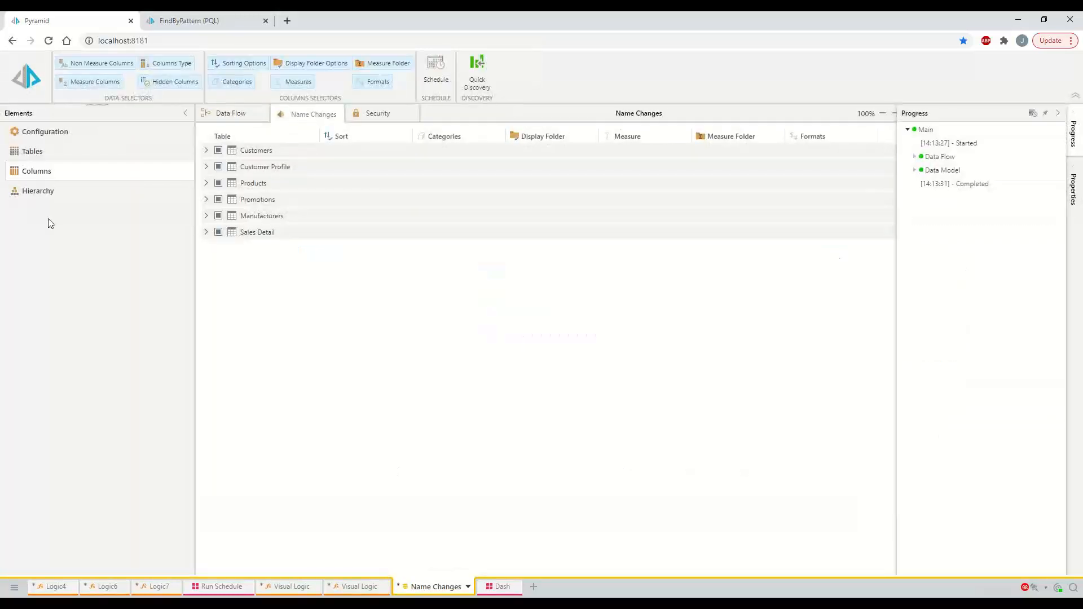
{"action": "left_click", "coordinate": [28, 193]}
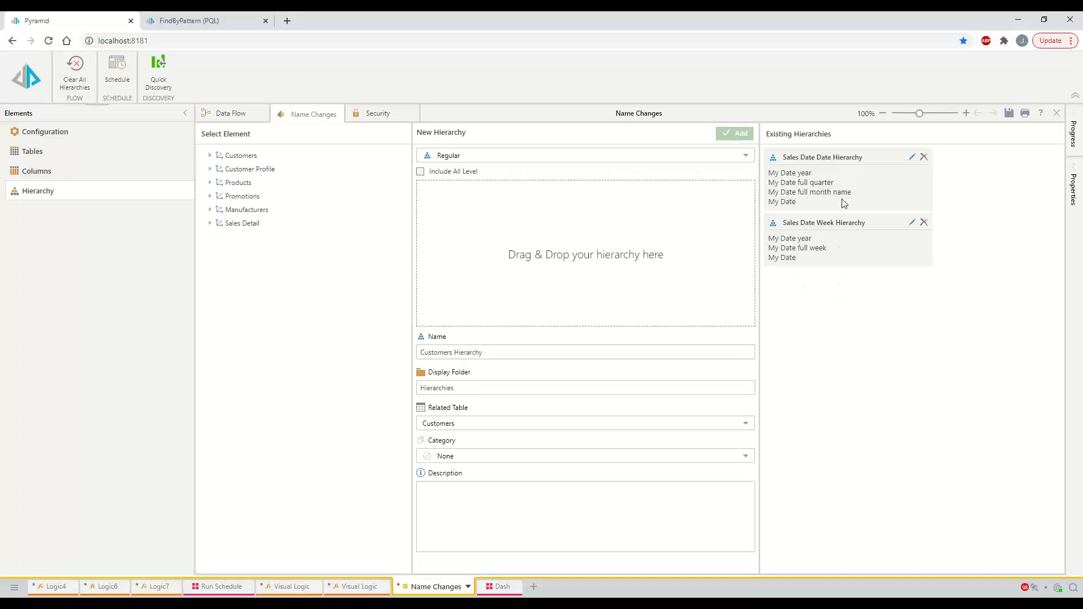
{"action": "left_click", "coordinate": [224, 119]}
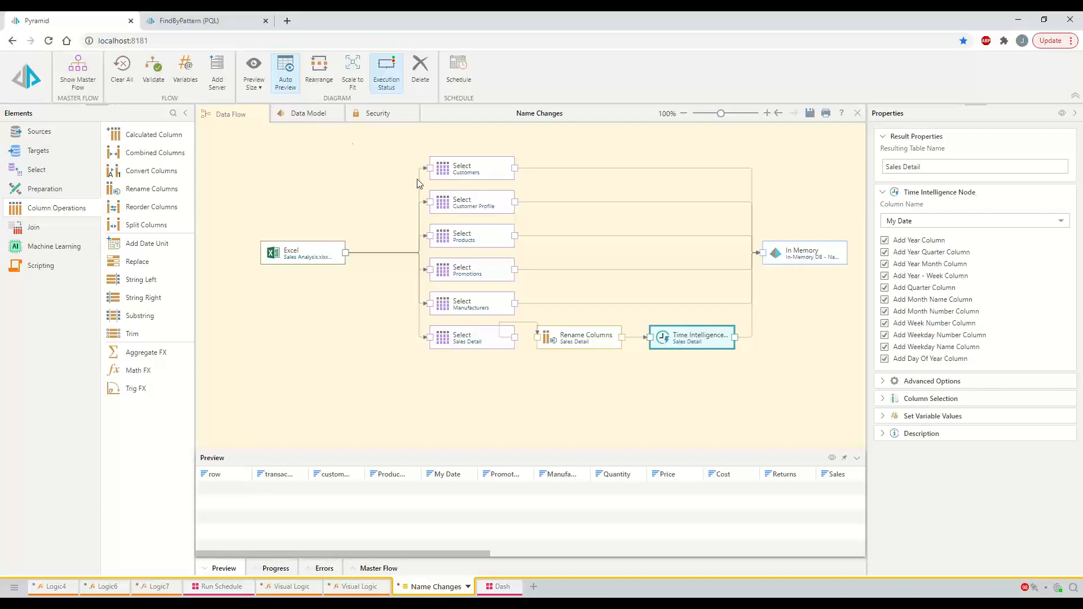
Rename the Sales Date Date and Week hierarchies to My Date Hierarchy and My Date Week Hierarchy
{"action": "left_click", "coordinate": [307, 115]}
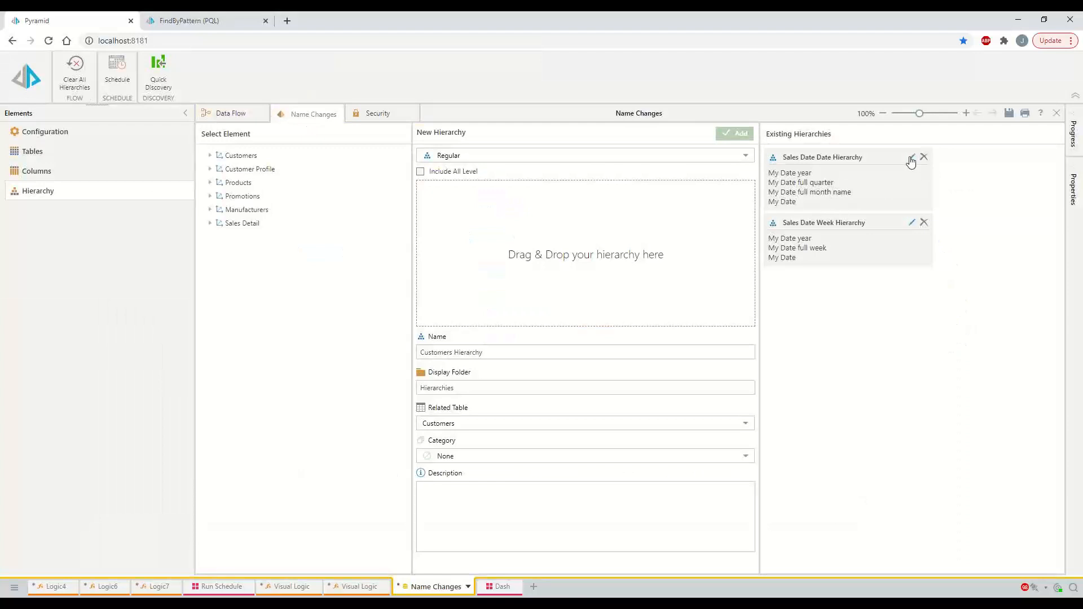
{"action": "left_click", "coordinate": [912, 160]}
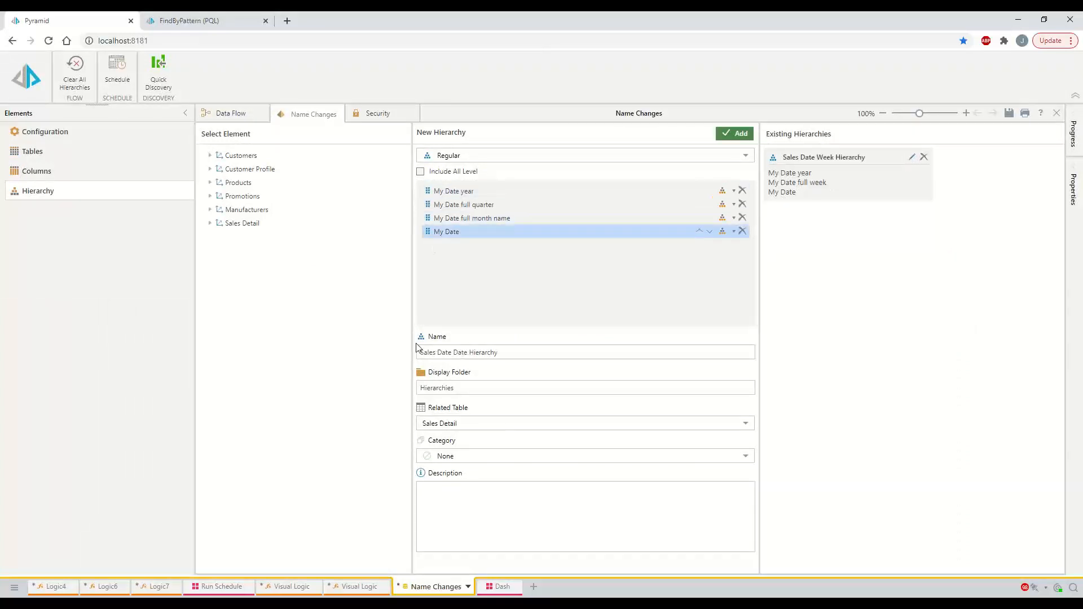
{"action": "left_click_drag", "start_coordinate": [451, 352], "coordinate": [393, 350]}
{"action": "type", "text": "My"}
{"action": "left_click", "coordinate": [743, 134]}
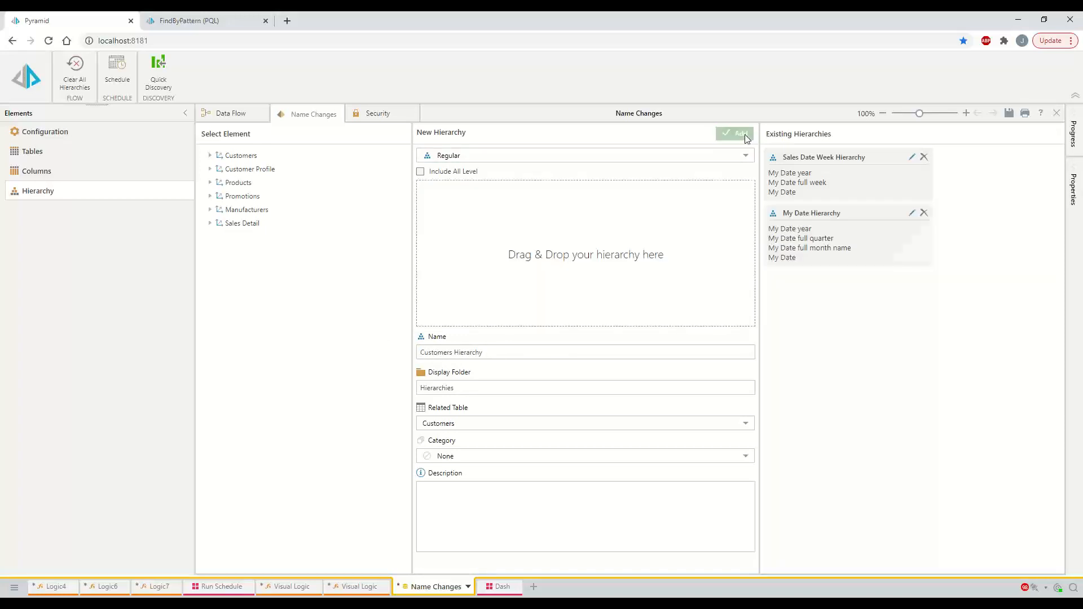
{"action": "left_click", "coordinate": [911, 157]}
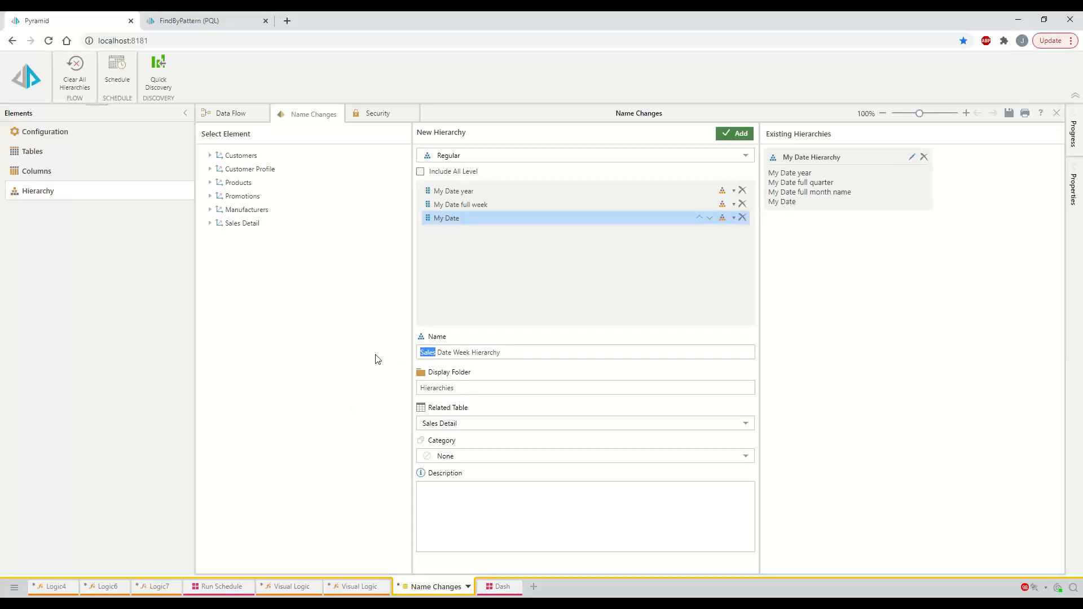
{"action": "type", "text": "My"}
{"action": "left_click", "coordinate": [736, 134]}
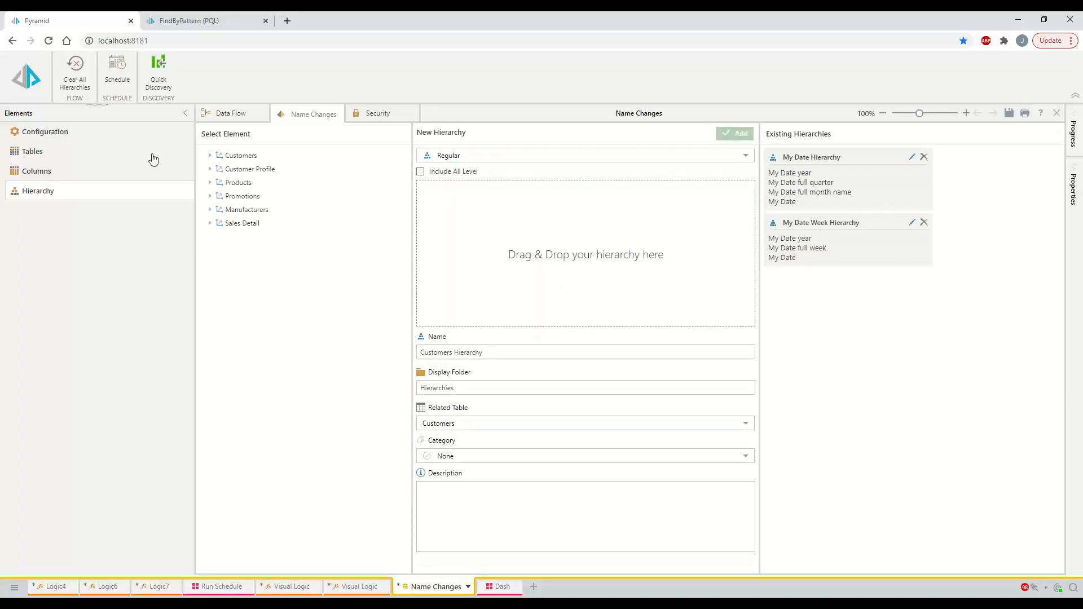
{"action": "left_click", "coordinate": [247, 114]}
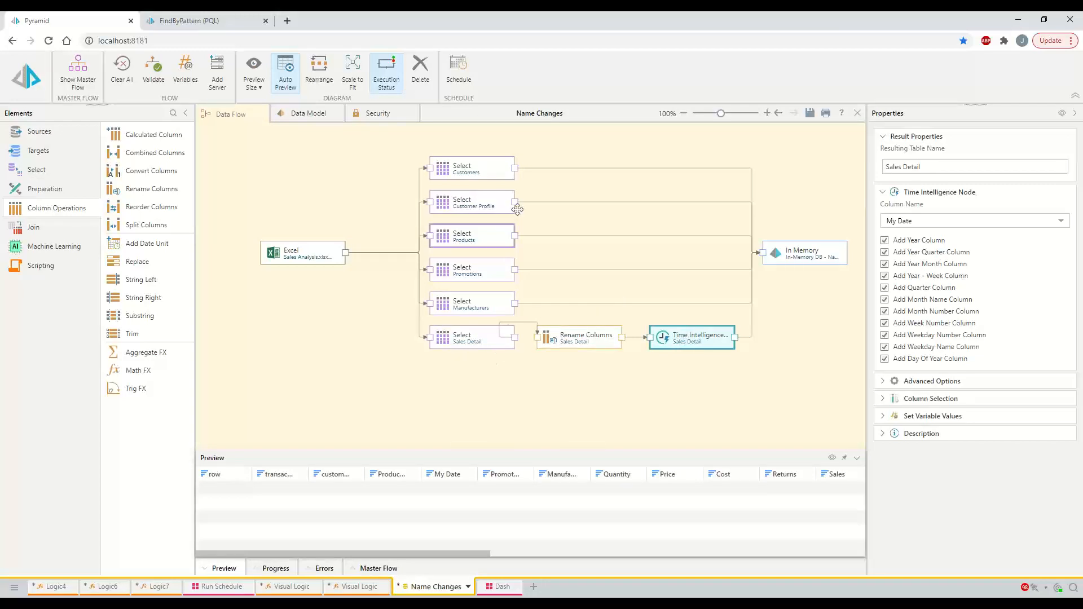
Save the Name Changes flow and run the Master Flow, opening a new discovery
{"action": "left_click", "coordinate": [814, 113]}
{"action": "left_click", "coordinate": [31, 84]}
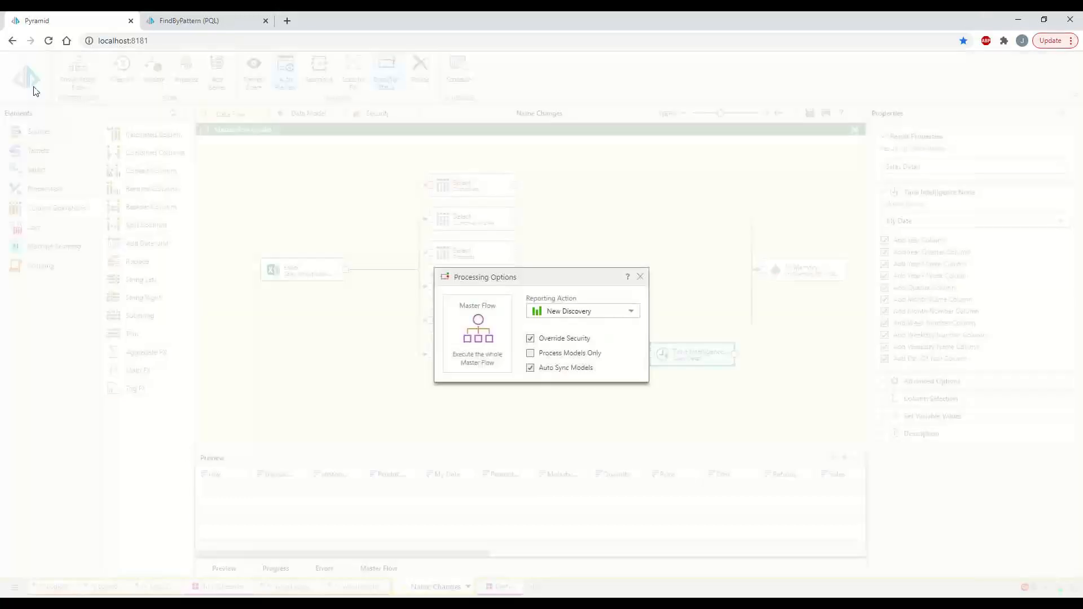
{"action": "left_click", "coordinate": [471, 347]}
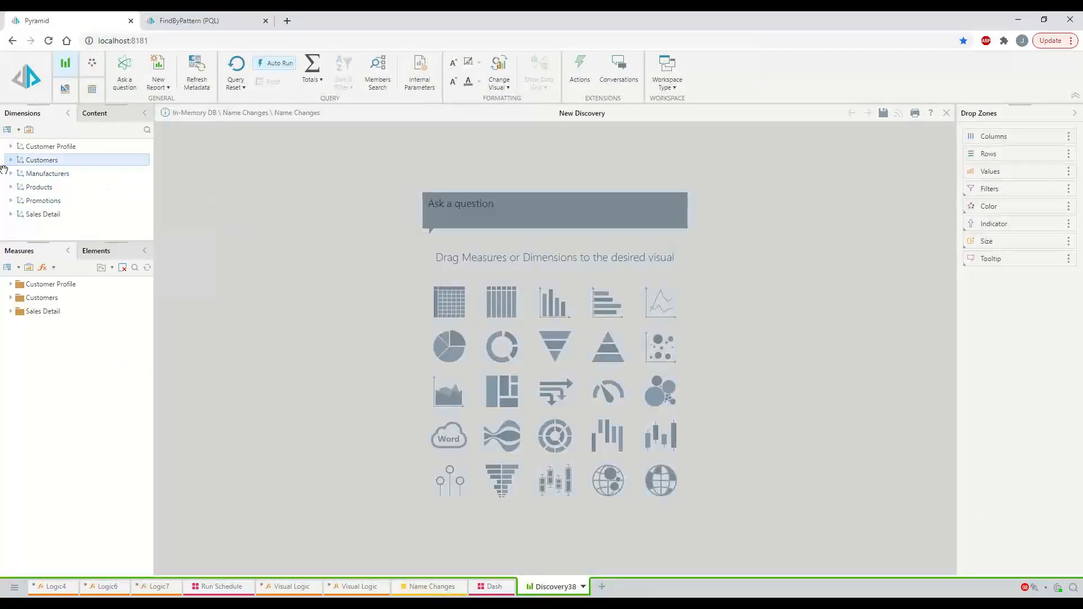
Build a grid from My Date Hierarchy and drill 2017 into quarters and Q1 2017 into months
{"action": "left_click", "coordinate": [11, 214]}
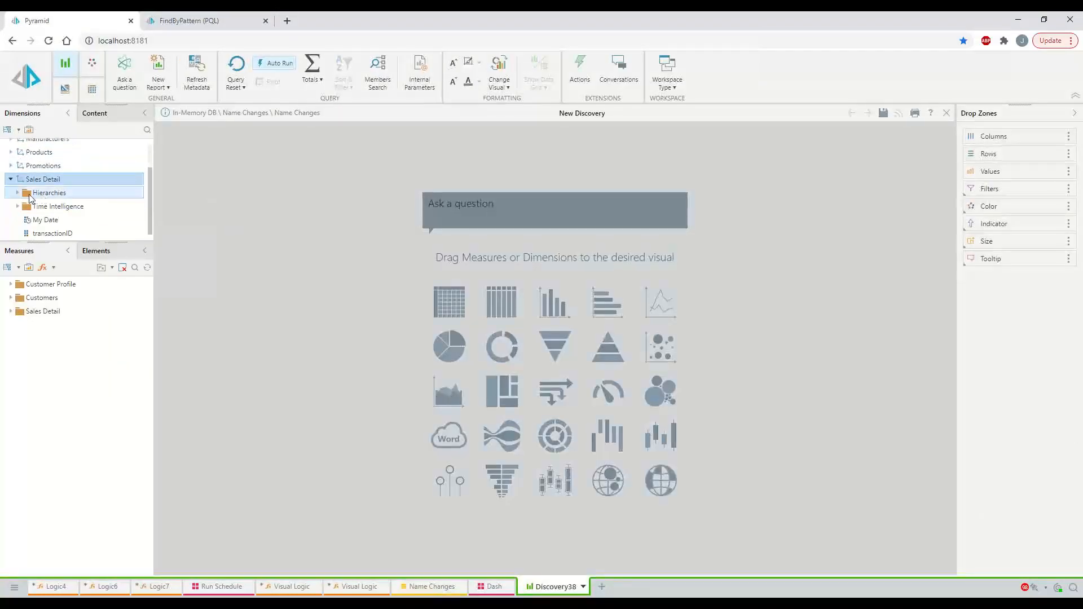
{"action": "left_click", "coordinate": [19, 194]}
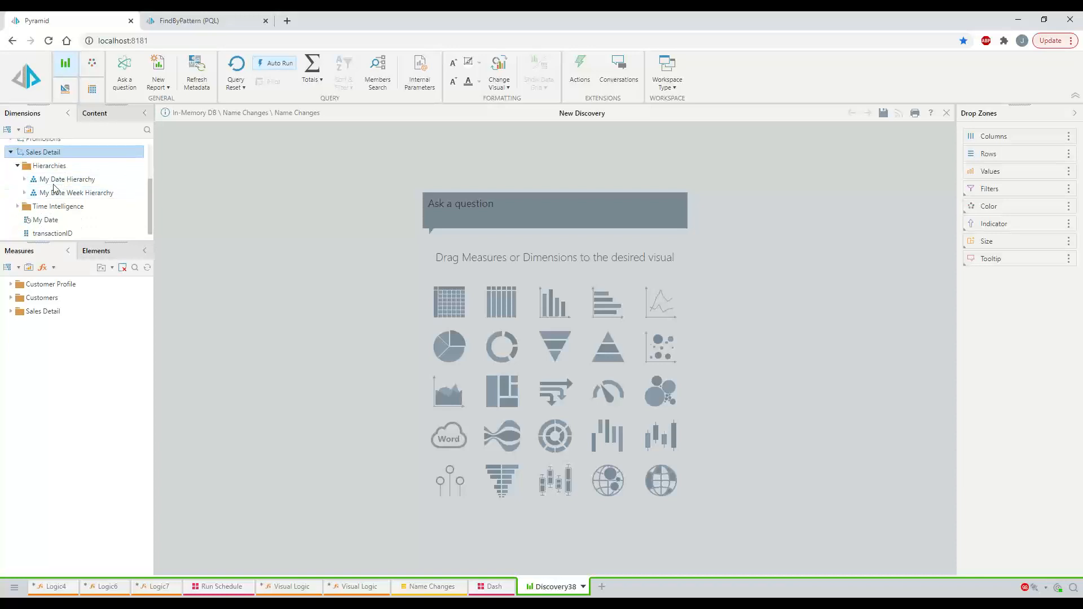
{"action": "left_click_drag", "start_coordinate": [92, 178], "coordinate": [441, 300]}
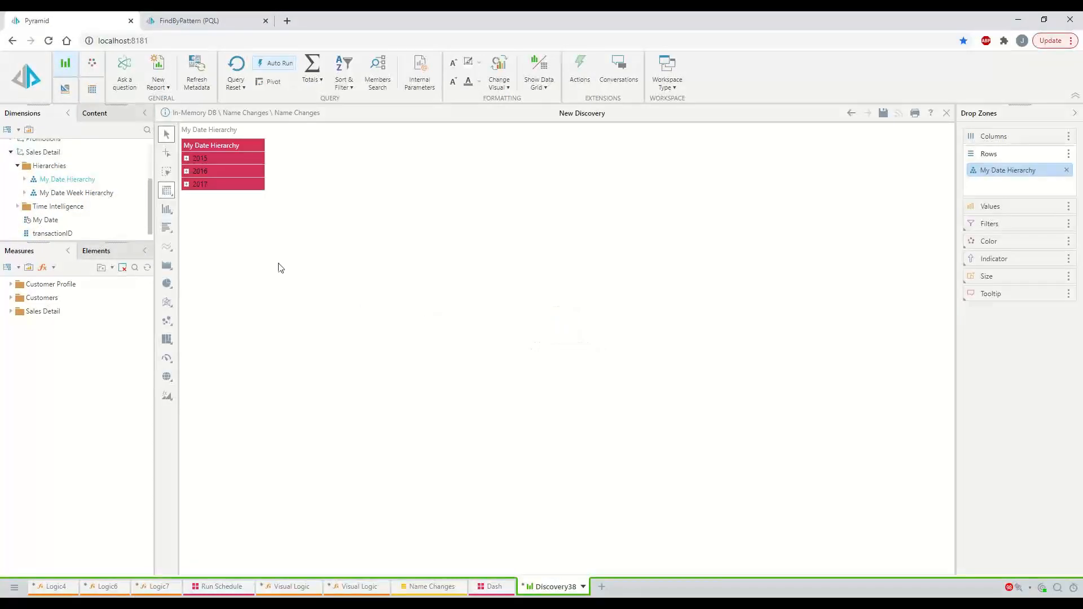
{"action": "left_click", "coordinate": [186, 184]}
{"action": "left_click", "coordinate": [194, 197]}
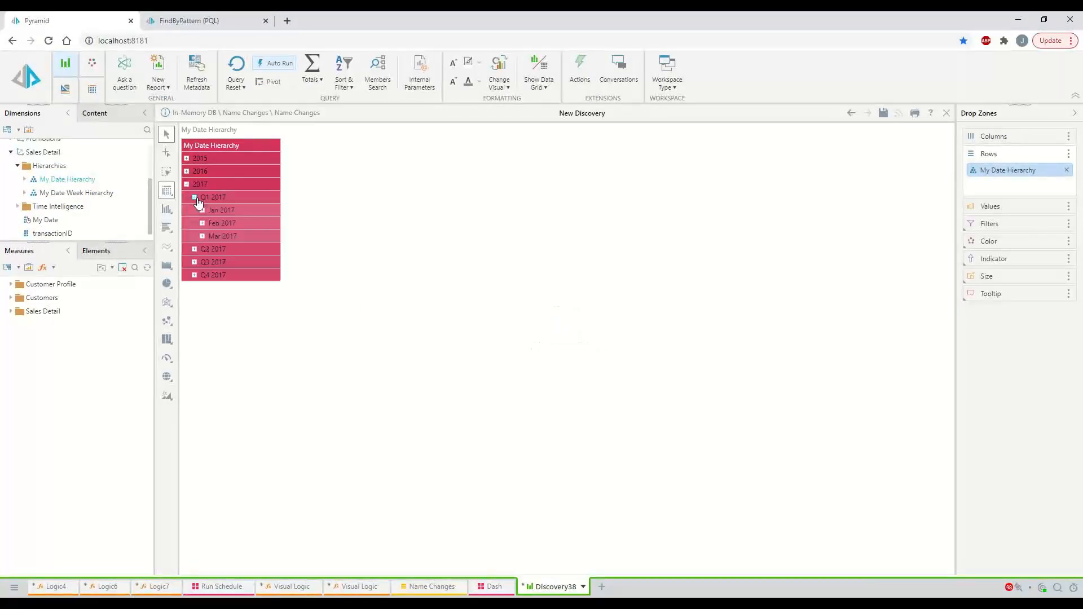
Browse the Time Intelligence folder's fields, then return to the Dash dashboard
{"action": "left_click", "coordinate": [18, 206]}
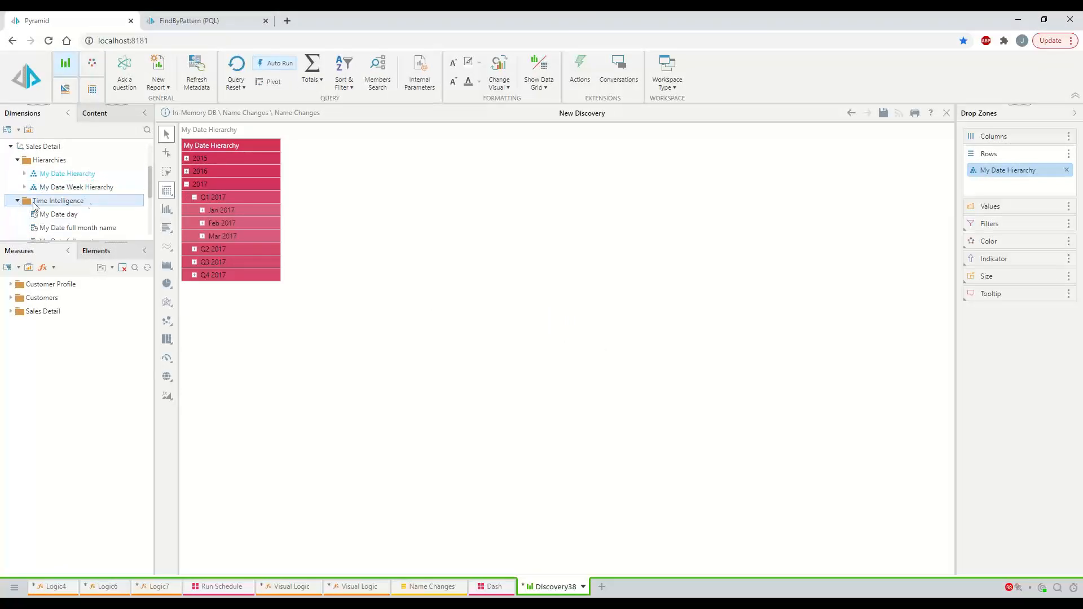
{"action": "scroll", "coordinate": [85, 192], "scroll_direction": "down", "scroll_amount": 2}
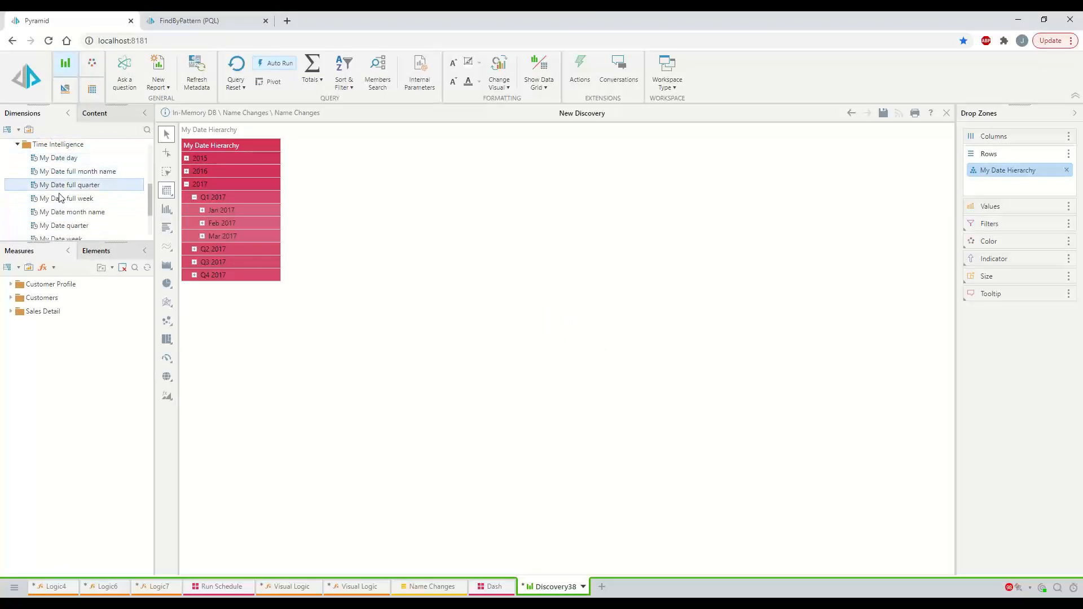
{"action": "scroll", "coordinate": [57, 181], "scroll_direction": "down", "scroll_amount": 2}
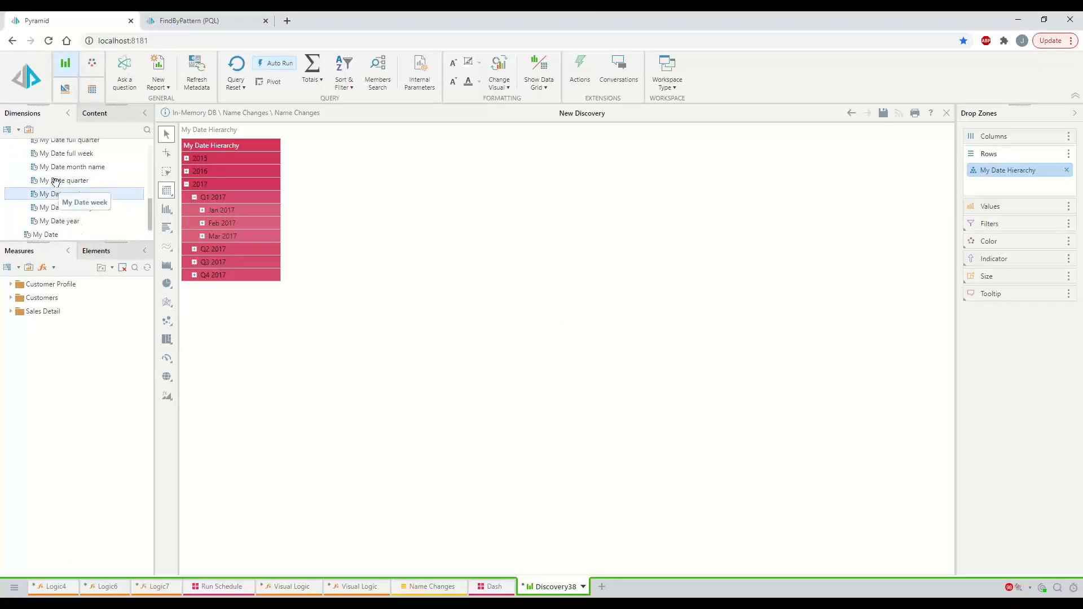
{"action": "scroll", "coordinate": [57, 183], "scroll_direction": "up", "scroll_amount": 2}
{"action": "scroll", "coordinate": [59, 189], "scroll_direction": "down", "scroll_amount": 2}
{"action": "scroll", "coordinate": [59, 189], "scroll_direction": "down", "scroll_amount": 1}
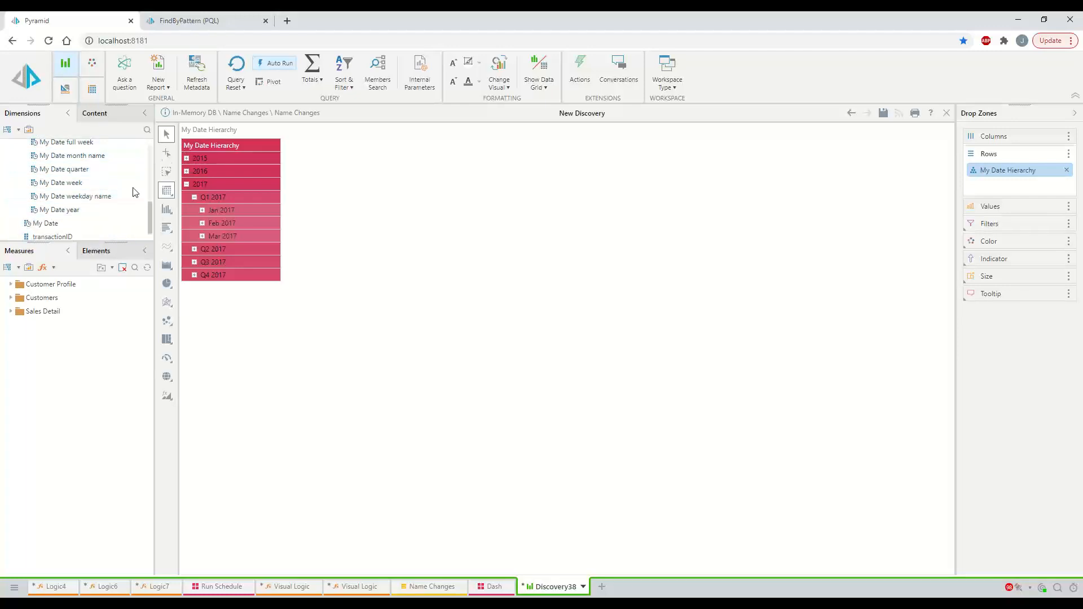
{"action": "left_click", "coordinate": [504, 588]}
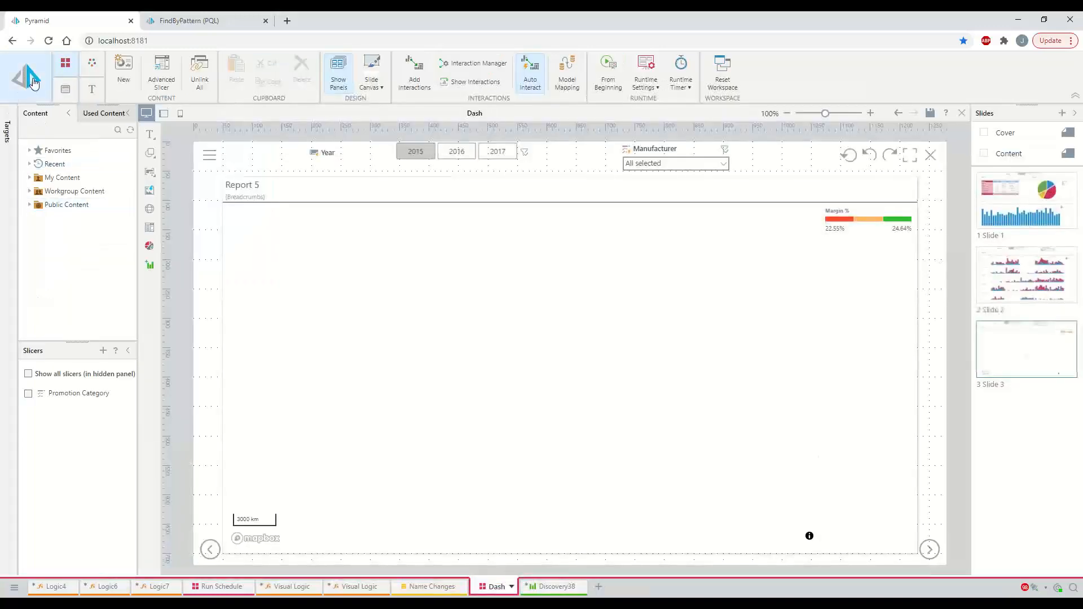
Preview Dash full screen from Slide 1 through Report 5, seeing Sales Date hierarchy errors, then exit
{"action": "left_click", "coordinate": [1025, 197]}
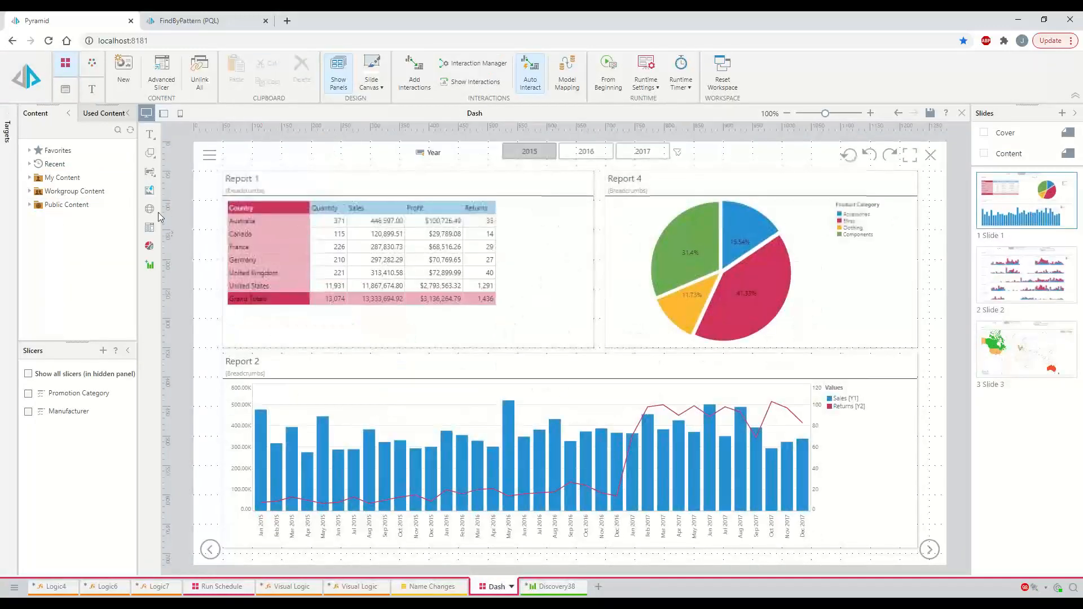
{"action": "left_click", "coordinate": [19, 67]}
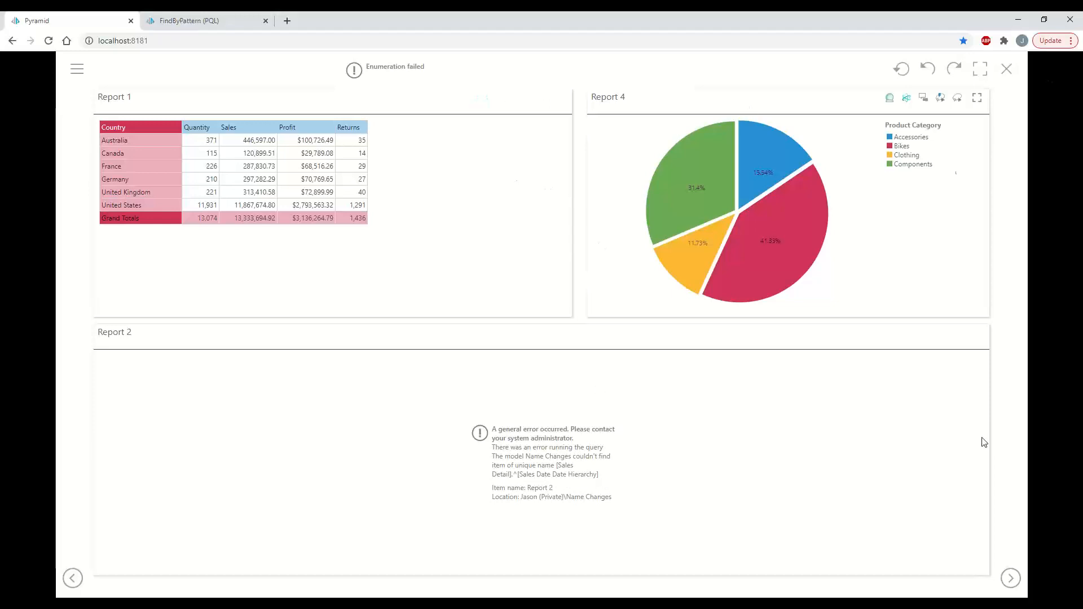
{"action": "left_click", "coordinate": [1009, 577]}
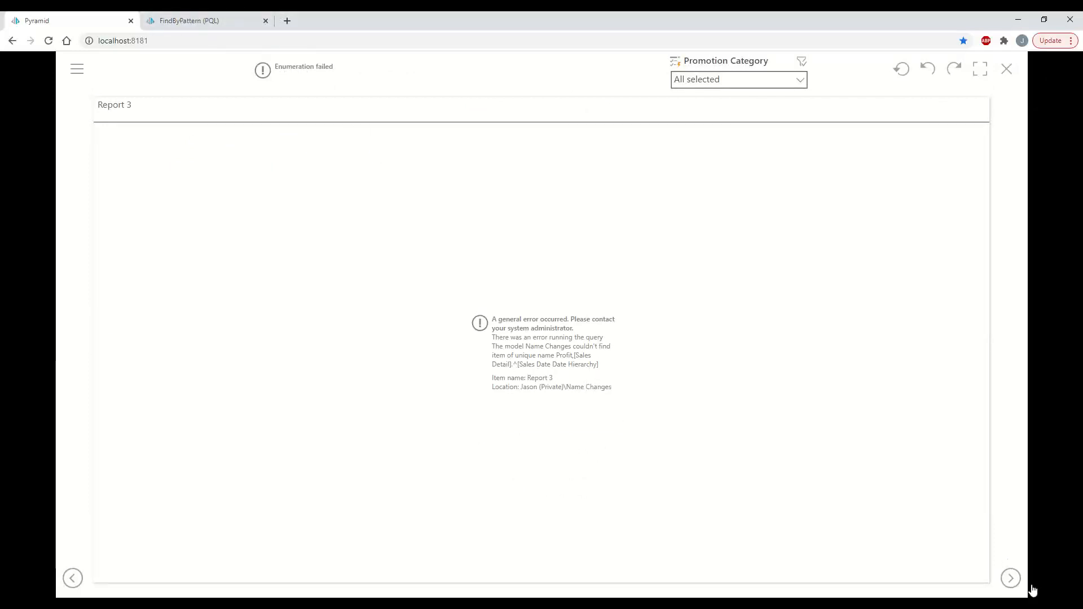
{"action": "left_click", "coordinate": [1005, 584]}
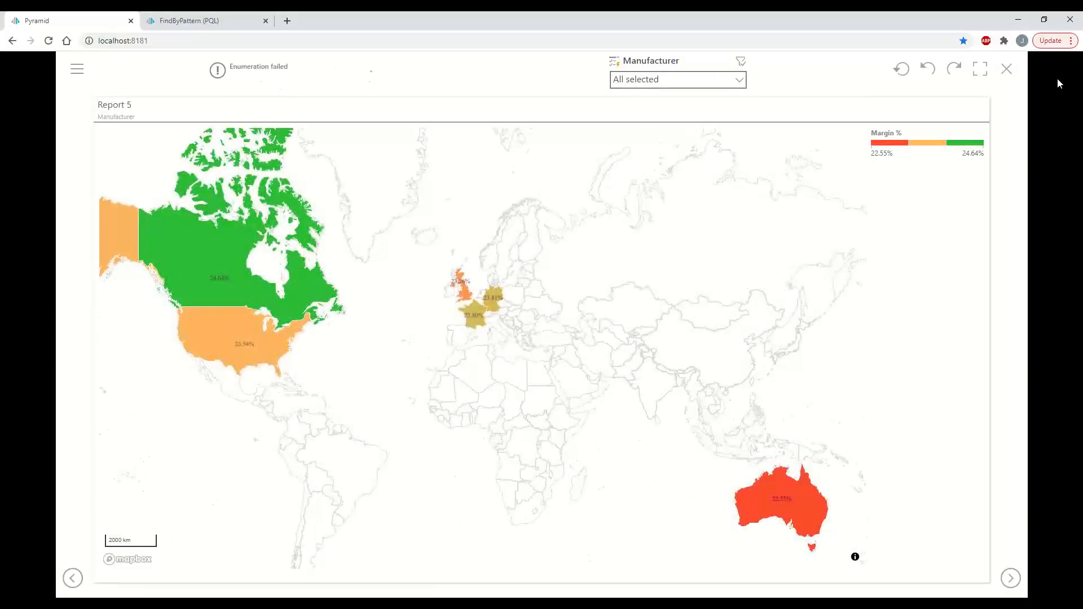
{"action": "key", "text": "Escape"}
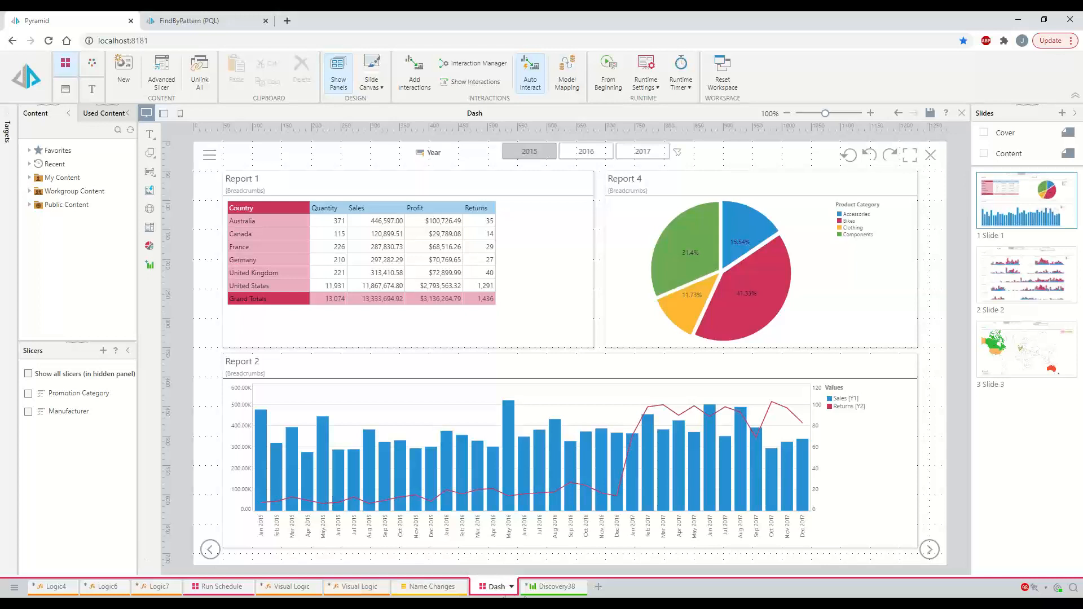
{"action": "left_click", "coordinate": [512, 587]}
Close the Dash dashboard and view Dash's metadata in the Content Explorer
{"action": "left_click", "coordinate": [536, 561]}
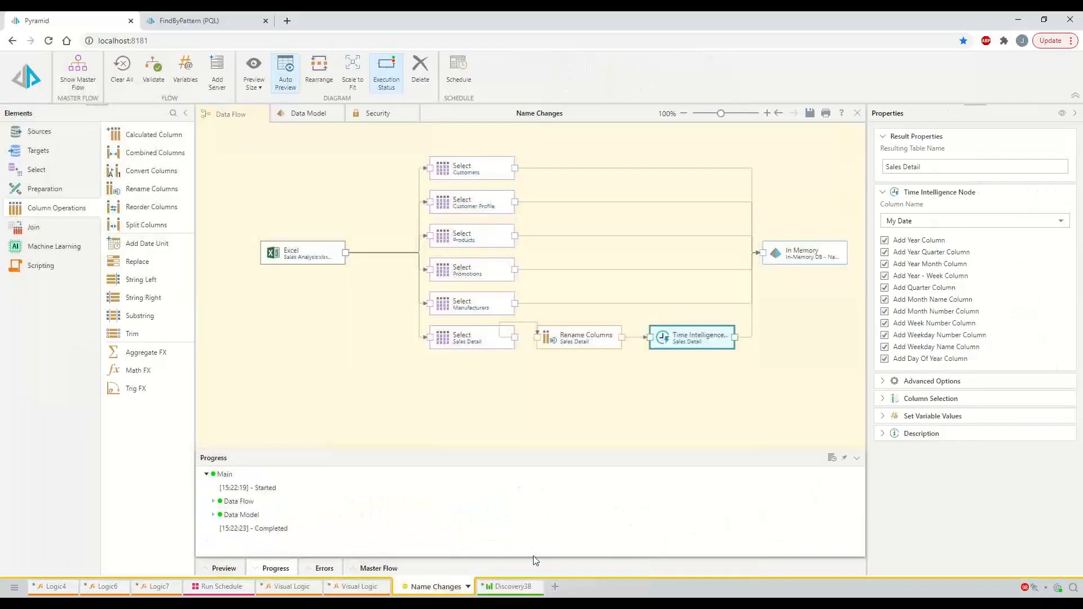
{"action": "left_click", "coordinate": [14, 587]}
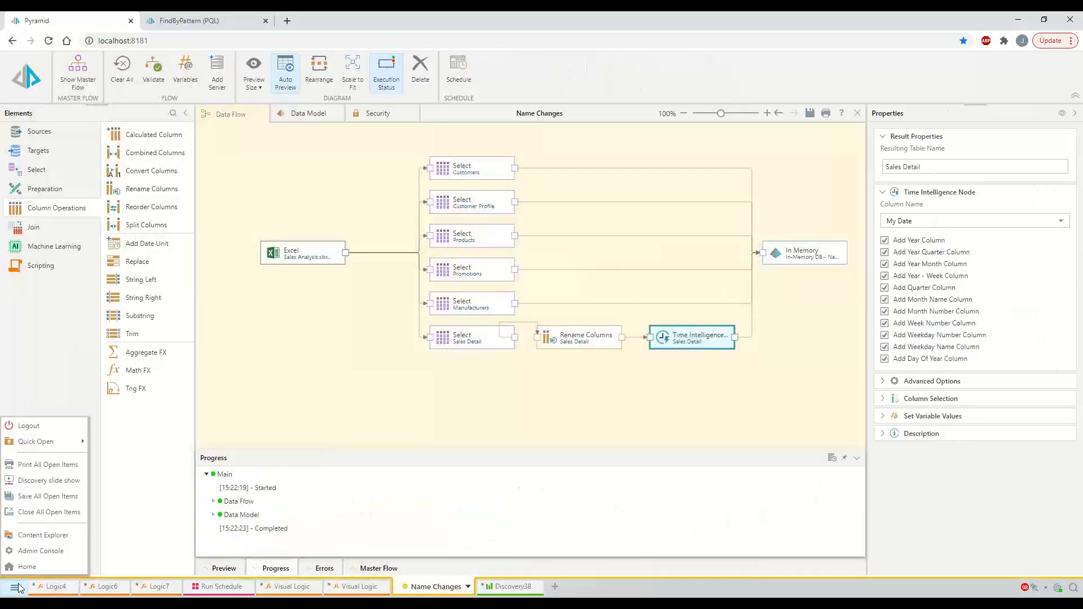
{"action": "left_click", "coordinate": [54, 541]}
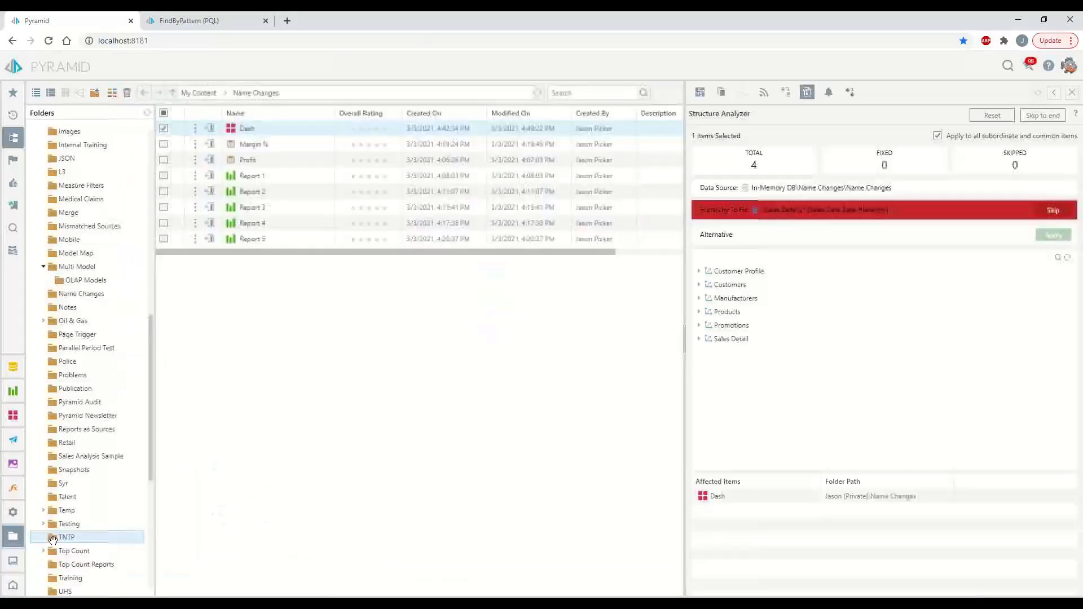
{"action": "left_click", "coordinate": [210, 132]}
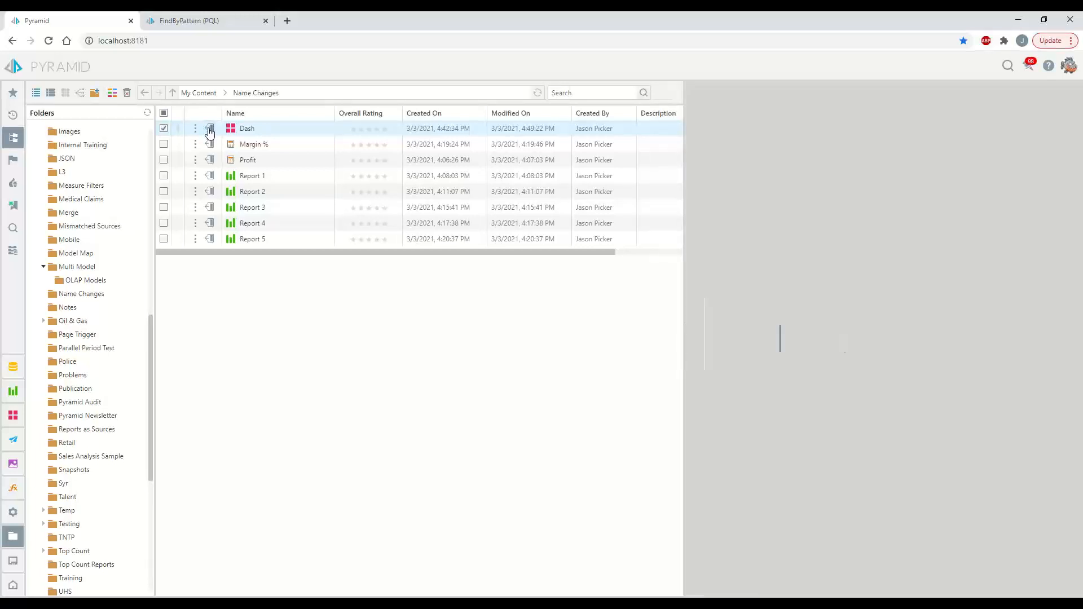
{"action": "left_click", "coordinate": [247, 136]}
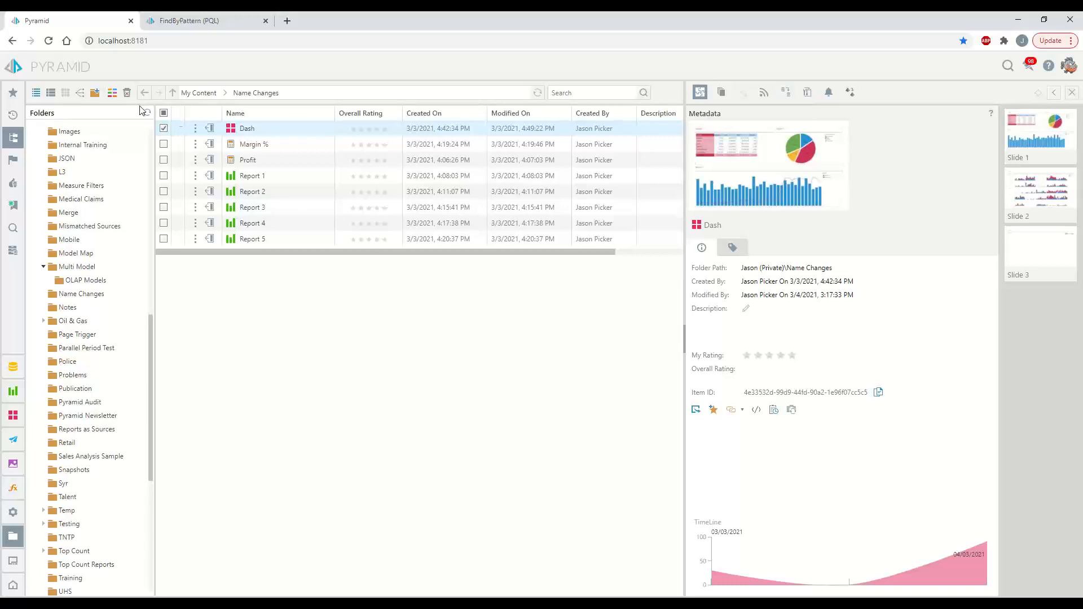
Run the Structure Analyzer on Dash, revealing 4 items to fix
{"action": "left_click", "coordinate": [195, 130]}
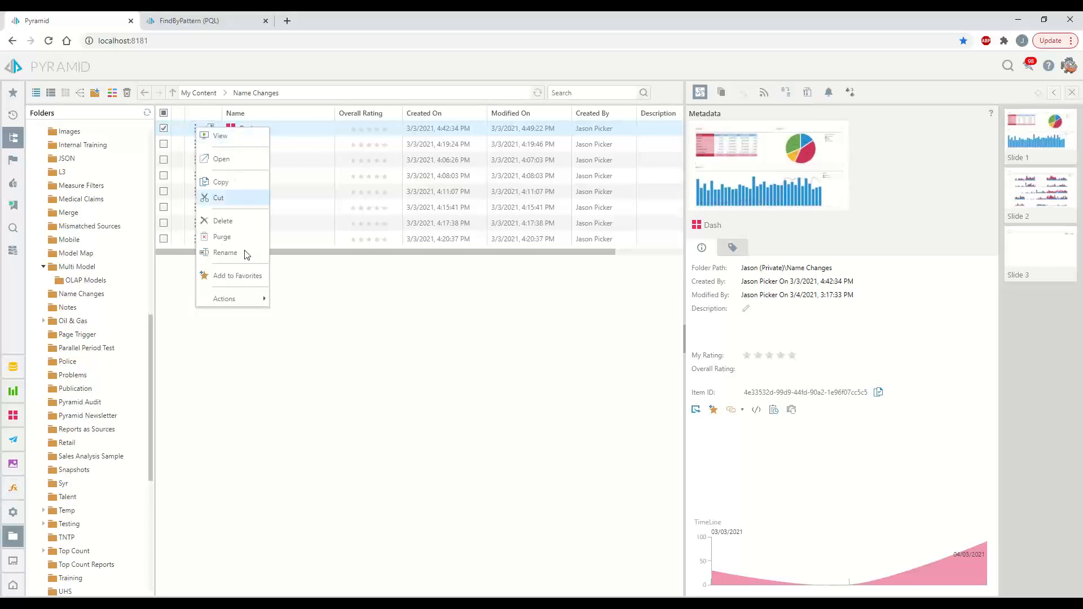
{"action": "mouse_move", "coordinate": [240, 300]}
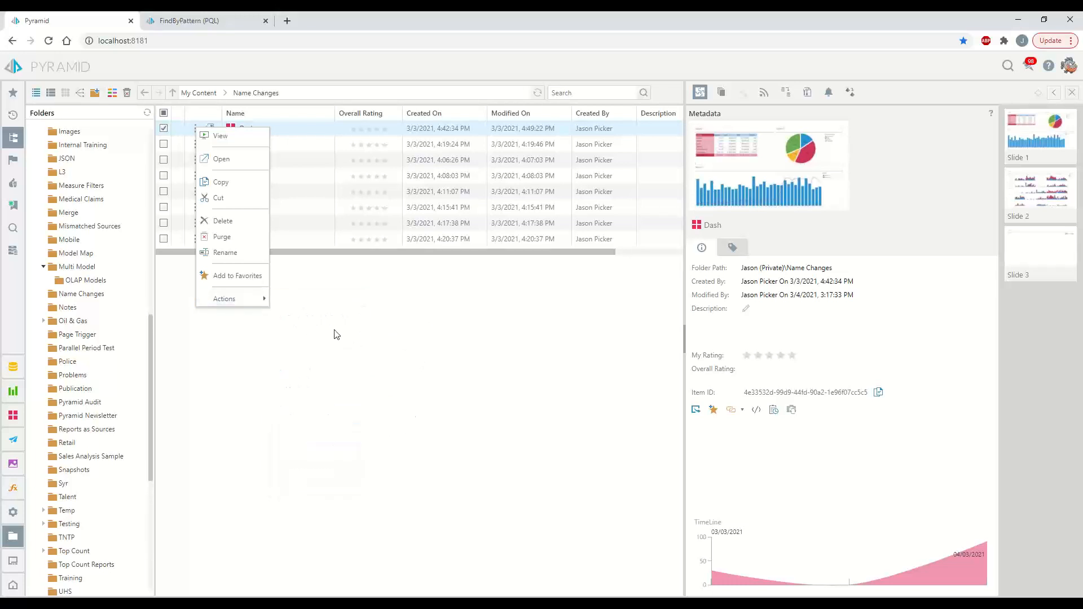
{"action": "left_click", "coordinate": [805, 96]}
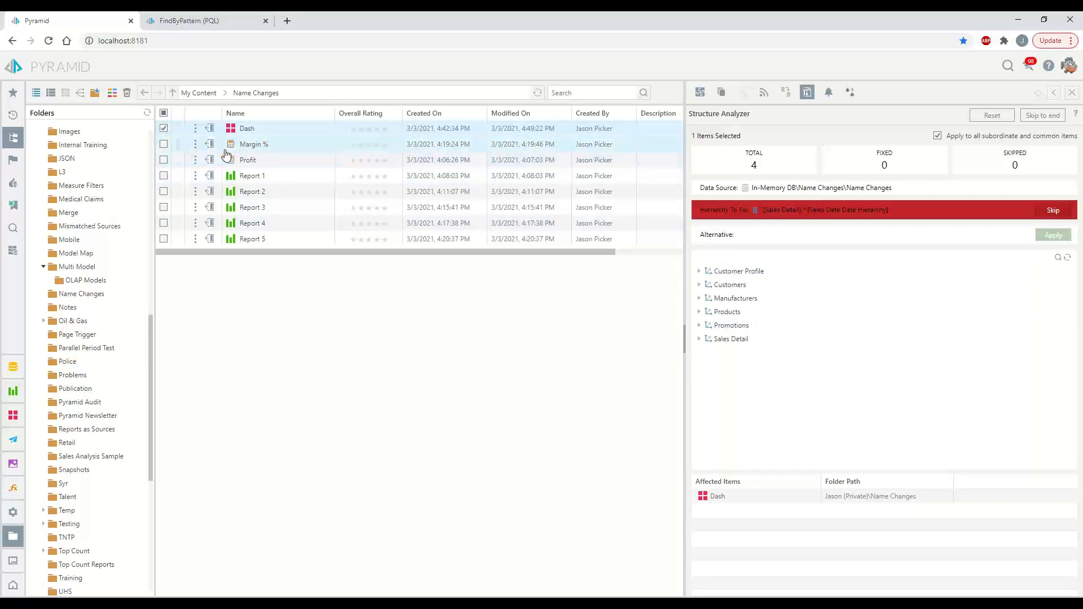
{"action": "left_click", "coordinate": [163, 130]}
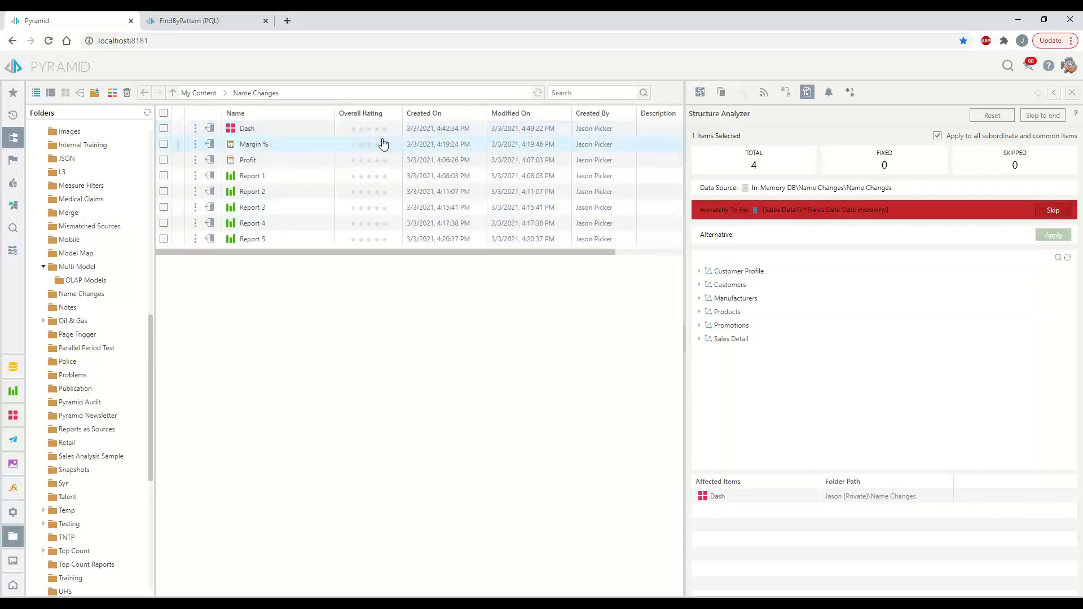
Analyze the structure of the entire Name Changes folder and expand Sales Detail's replacement options
{"action": "right_click", "coordinate": [75, 294]}
{"action": "right_click", "coordinate": [63, 296]}
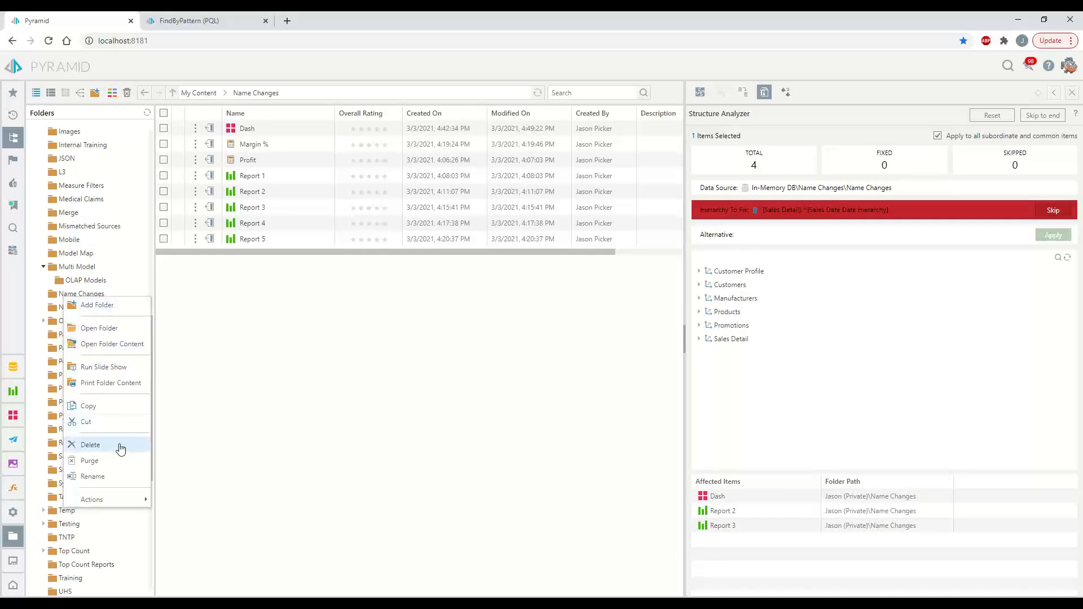
{"action": "mouse_move", "coordinate": [116, 499]}
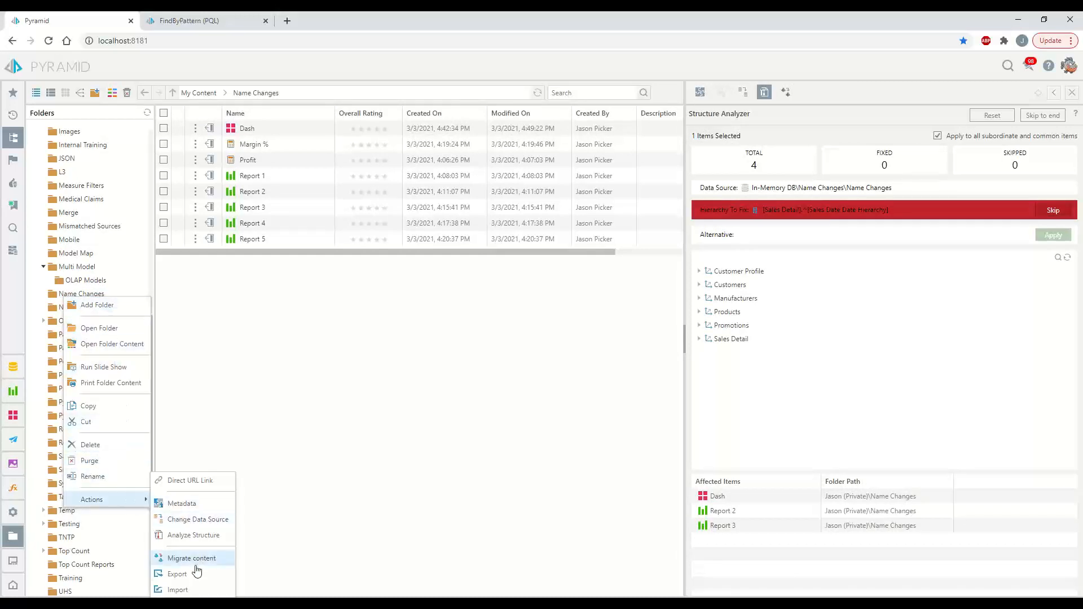
{"action": "left_click", "coordinate": [198, 537]}
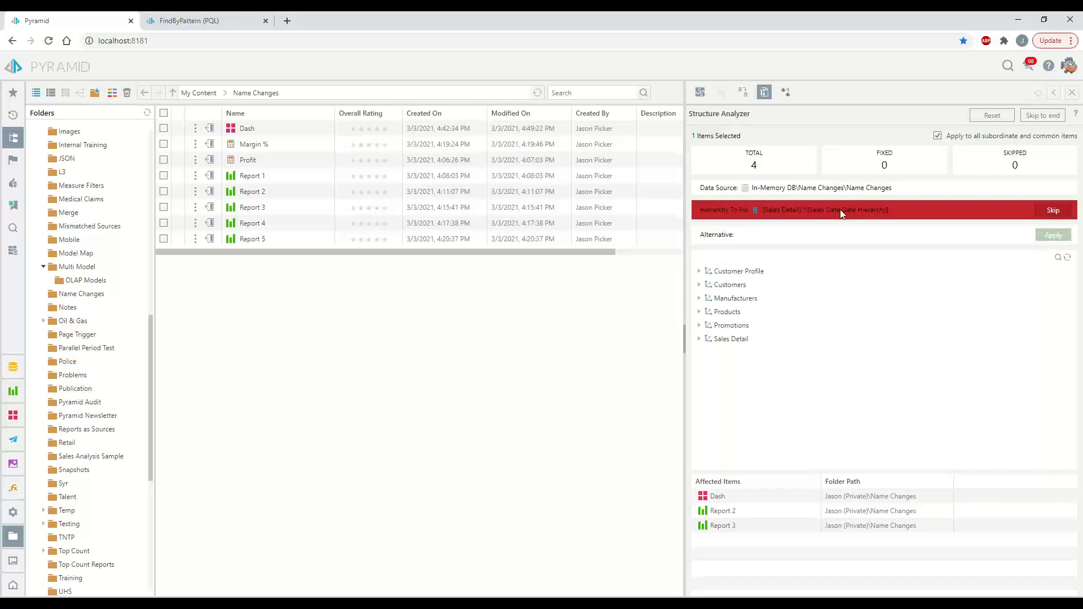
{"action": "left_click", "coordinate": [700, 339]}
Replace the missing Sales Date Date Hierarchy with My Date Hierarchy
{"action": "left_click", "coordinate": [706, 352]}
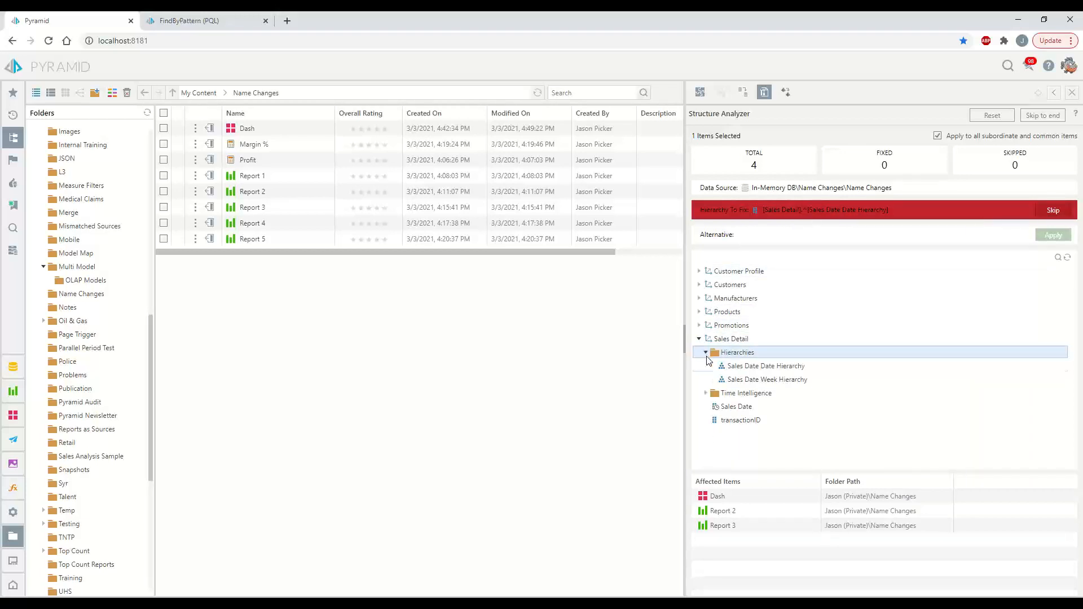
{"action": "left_click", "coordinate": [1067, 257]}
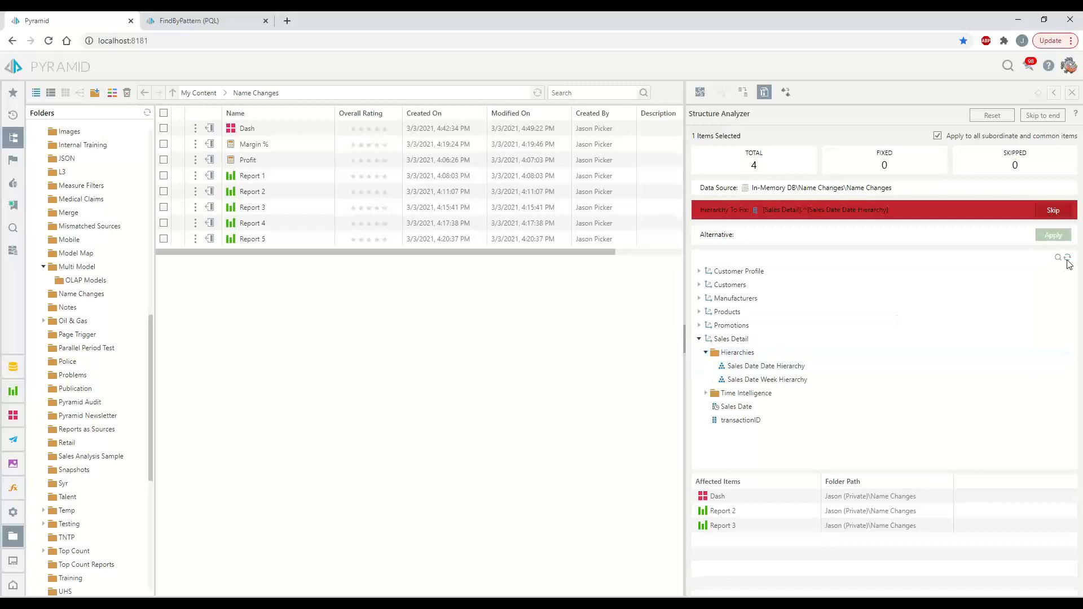
{"action": "left_click", "coordinate": [742, 367]}
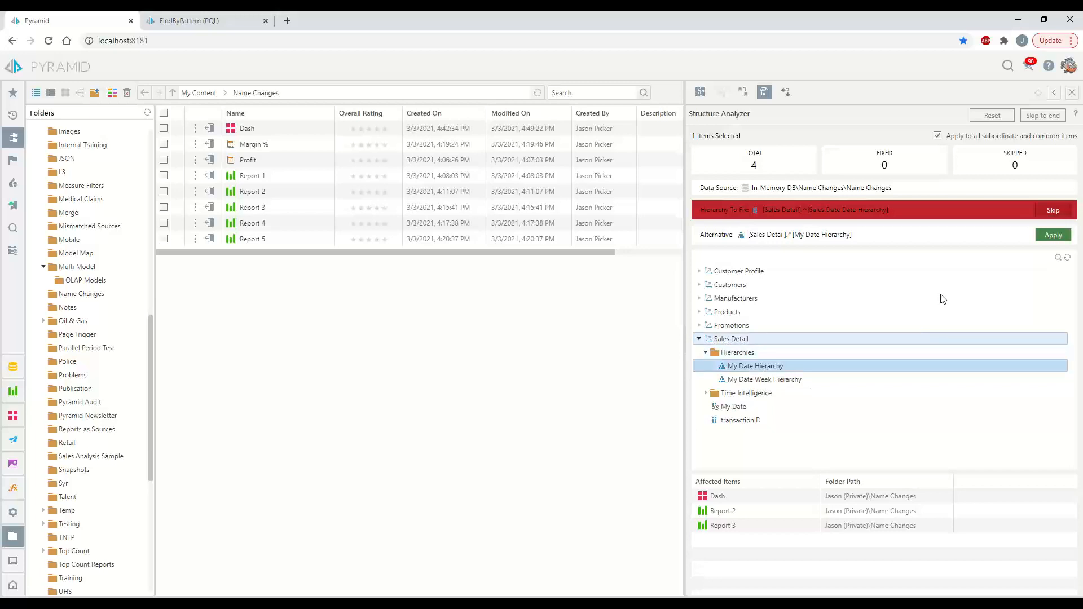
{"action": "left_click", "coordinate": [1052, 237]}
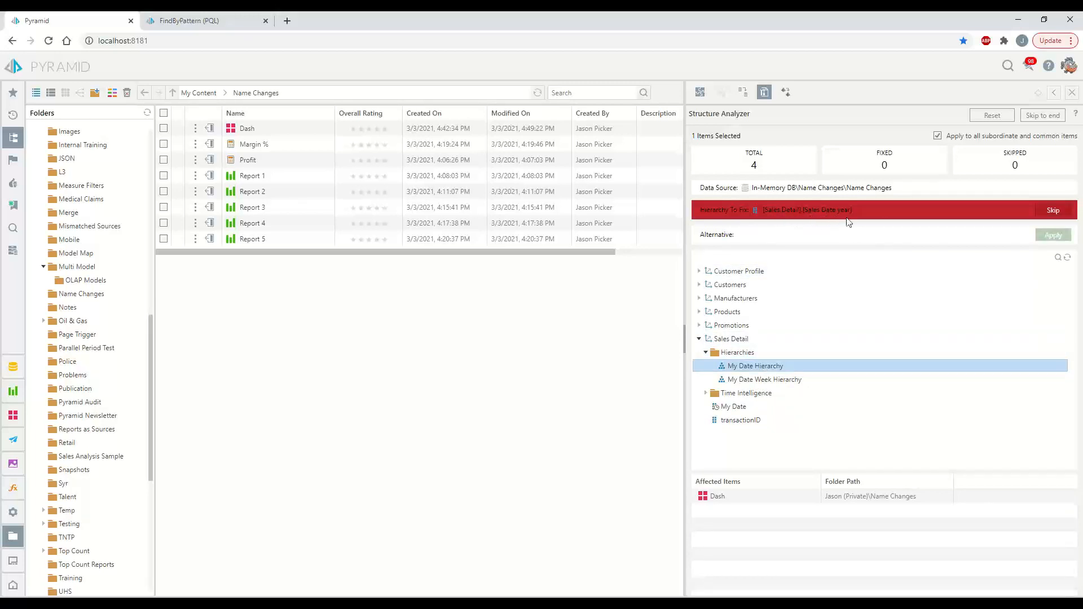
Replace the broken year level with My Date year from Time Intelligence
{"action": "left_click", "coordinate": [707, 394]}
{"action": "scroll", "coordinate": [740, 374], "scroll_direction": "down", "scroll_amount": 2}
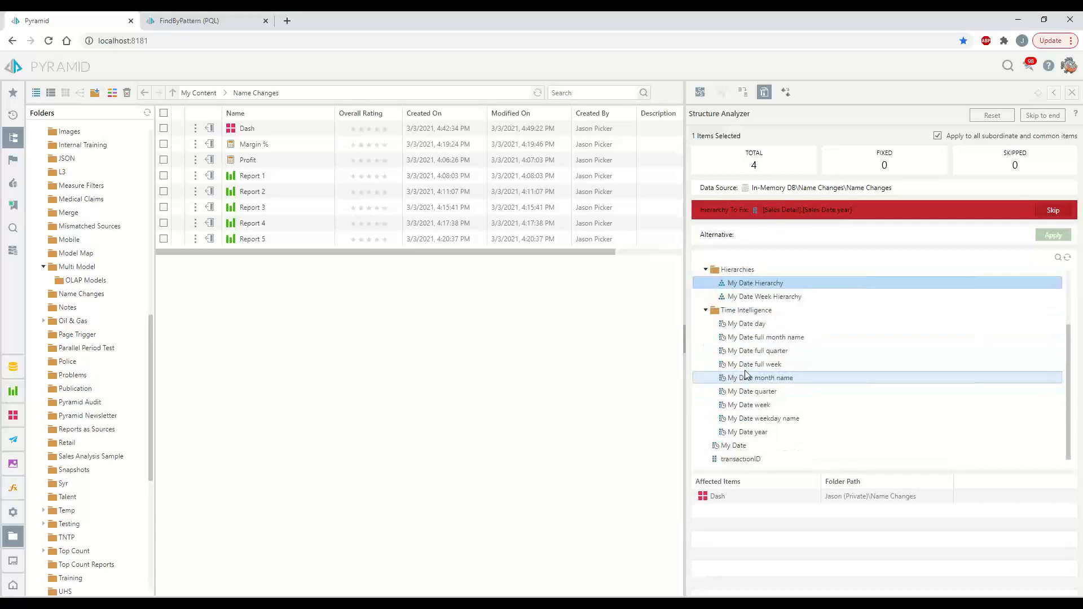
{"action": "left_click", "coordinate": [757, 432]}
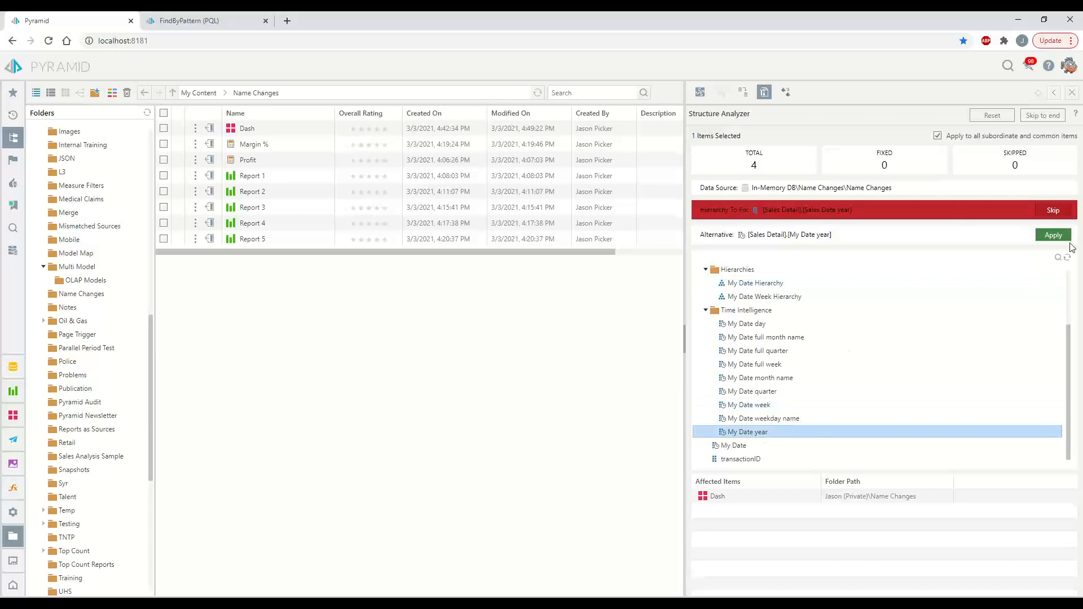
{"action": "left_click", "coordinate": [1047, 237]}
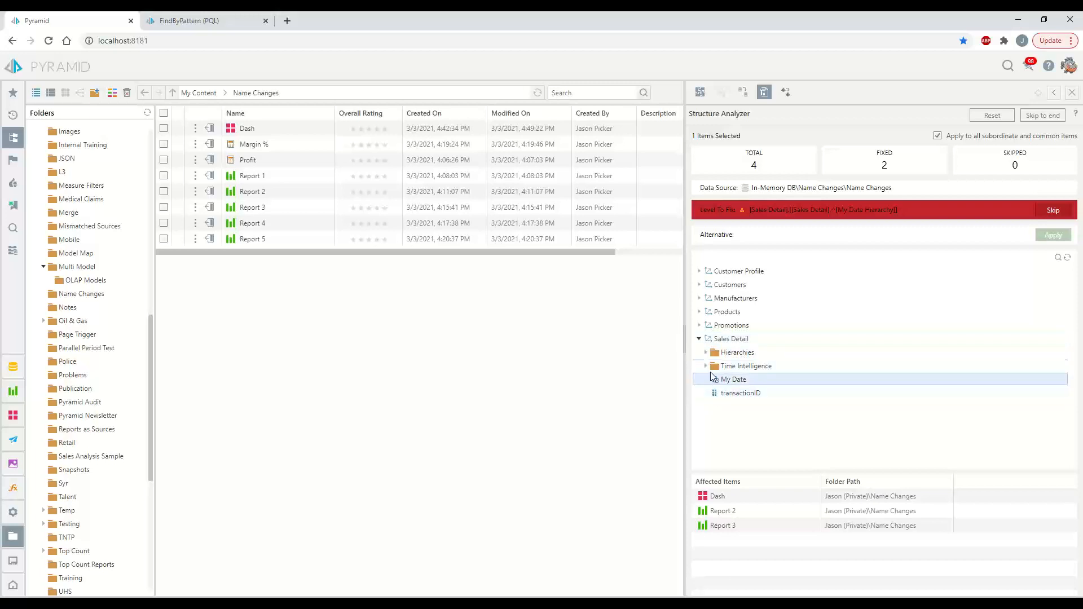
Remap the last level to My Date full month name, apply all fixes, and open Dash
{"action": "left_click", "coordinate": [706, 353]}
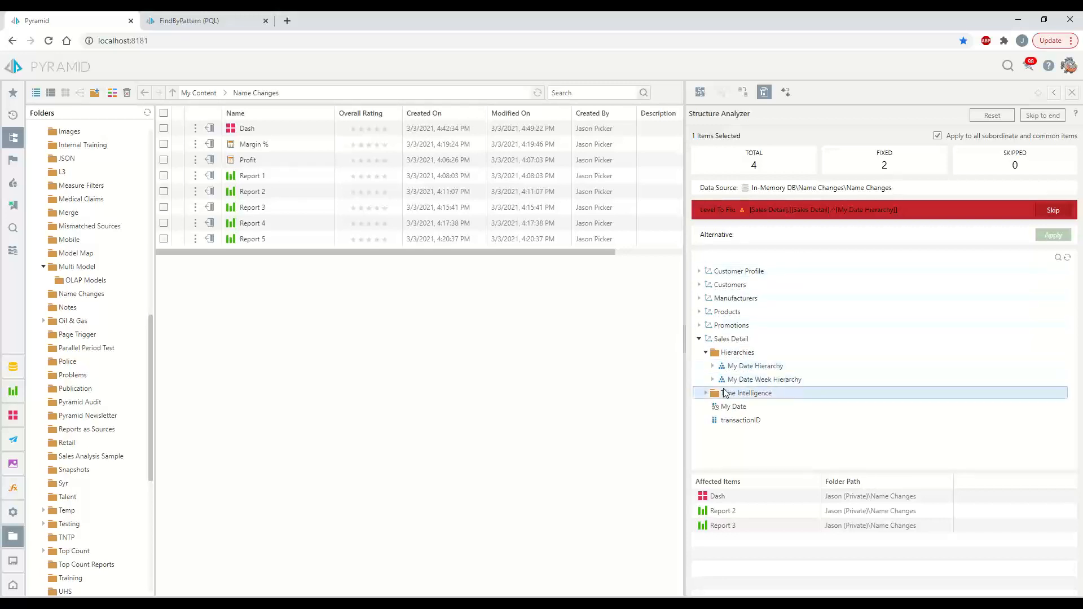
{"action": "left_click", "coordinate": [713, 367]}
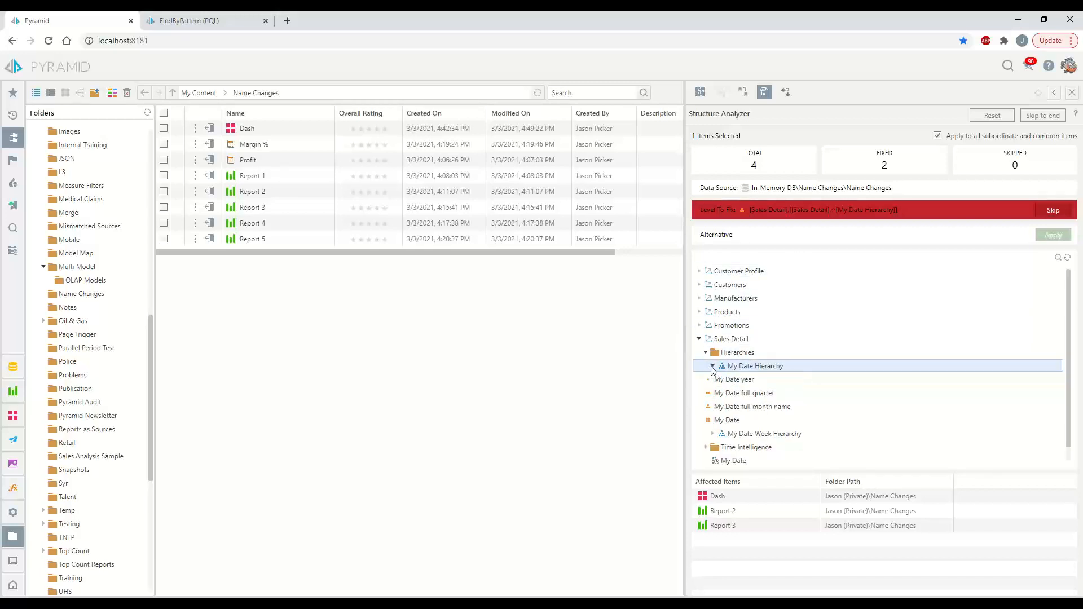
{"action": "left_click", "coordinate": [755, 407]}
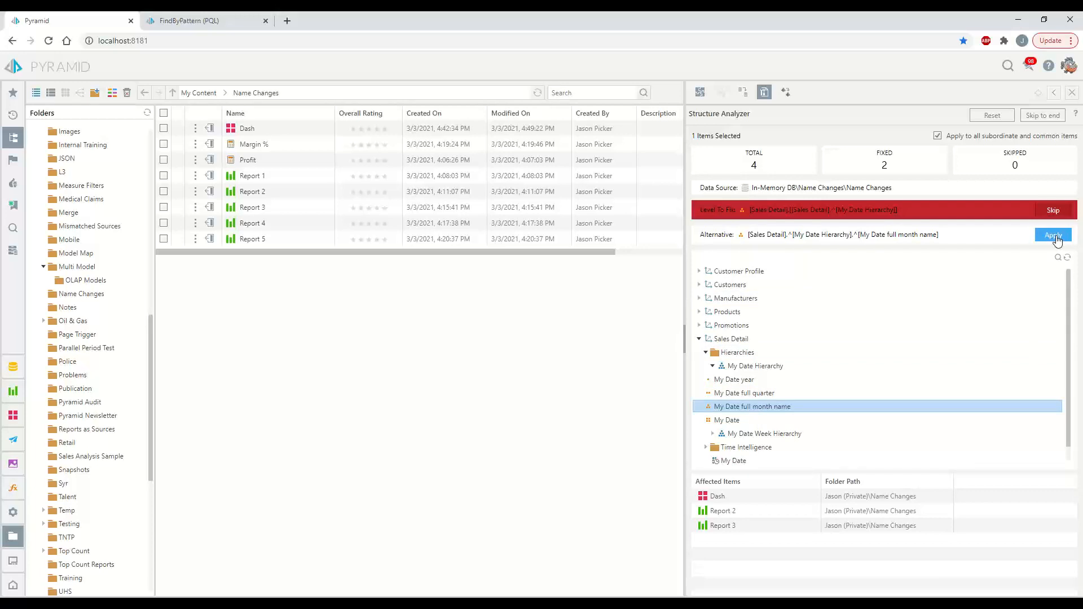
{"action": "left_click", "coordinate": [1053, 235]}
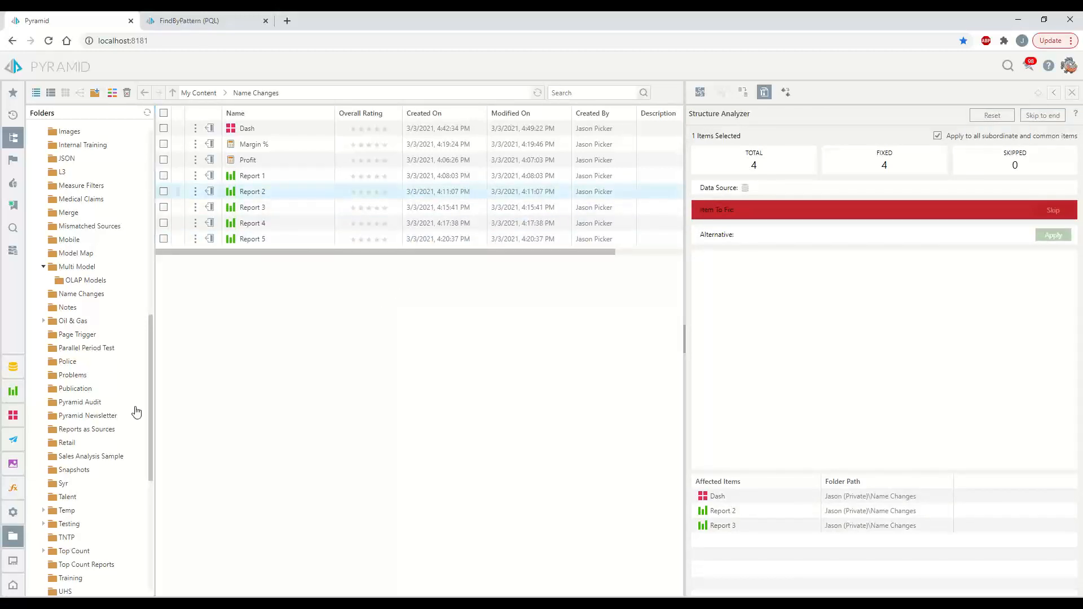
{"action": "left_click", "coordinate": [196, 133]}
{"action": "left_click", "coordinate": [225, 143]}
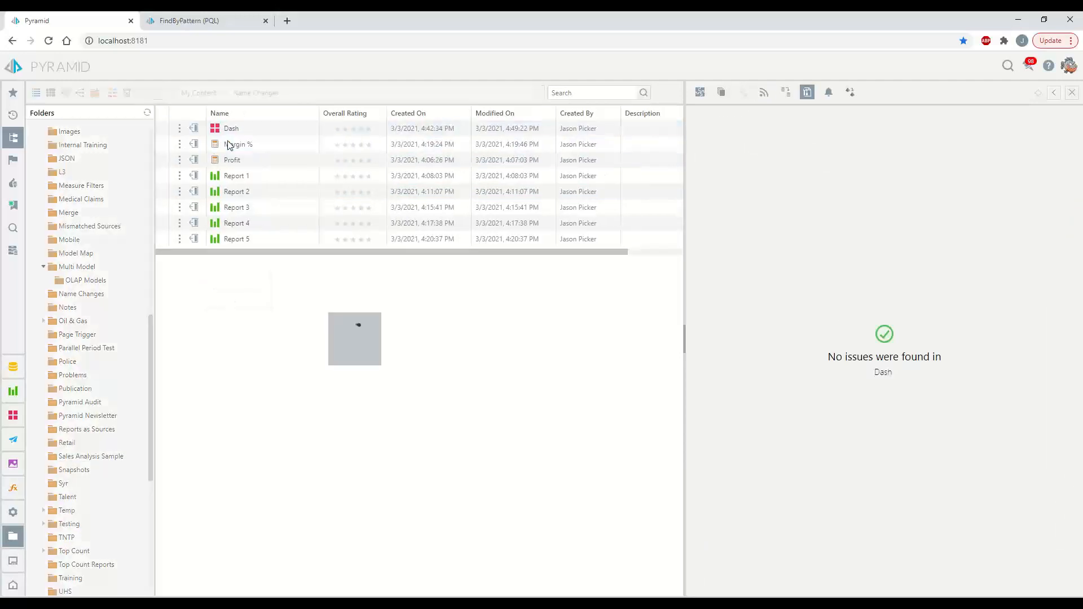
Switch the first dashboard page's Year slicer between 2016, 2017 and 2015
{"action": "left_click", "coordinate": [571, 67]}
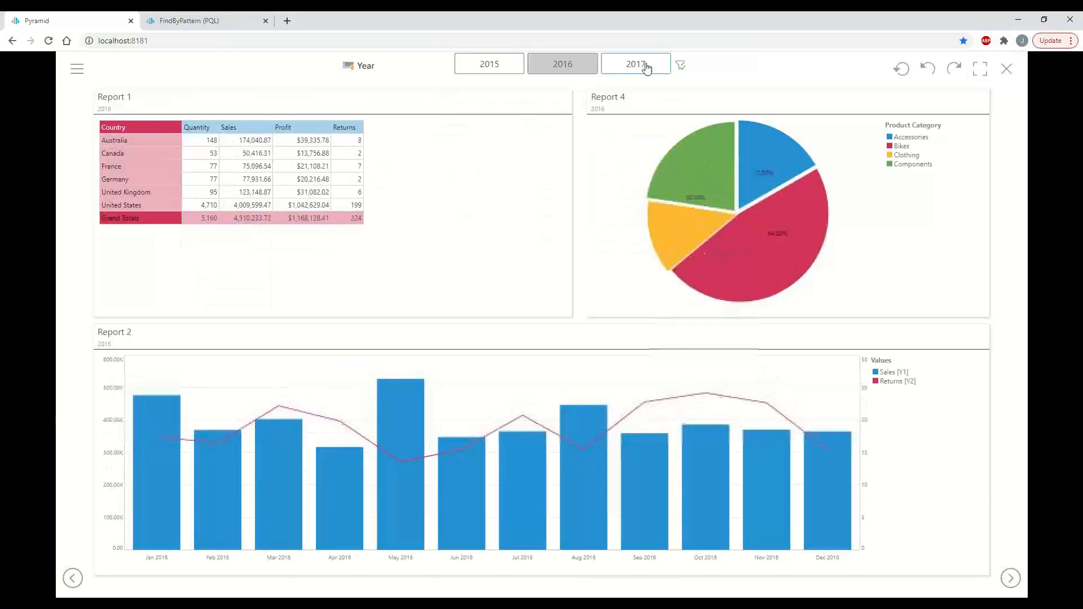
{"action": "left_click", "coordinate": [648, 65]}
{"action": "left_click", "coordinate": [558, 65]}
{"action": "left_click", "coordinate": [485, 67]}
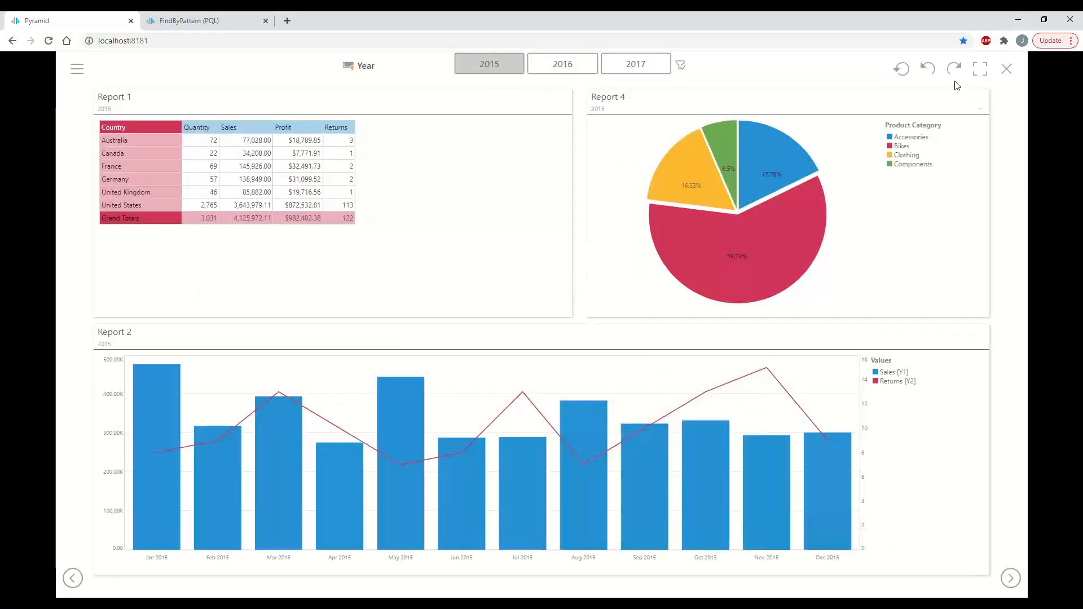
On the Report 3 page, filter the charts to 2016, then 2017, then back to 2016
{"action": "left_click", "coordinate": [1010, 578]}
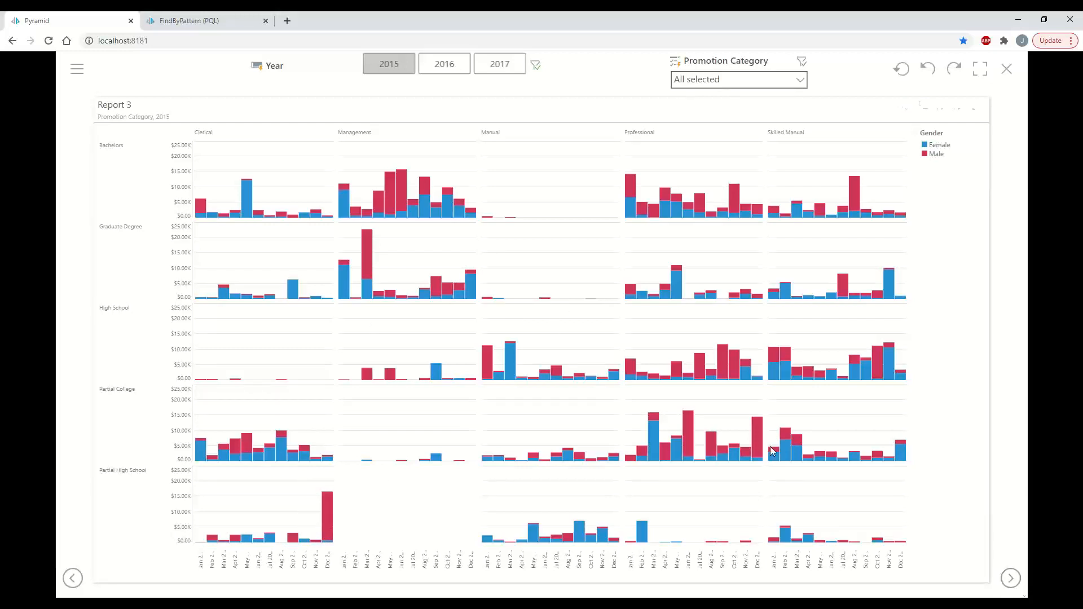
{"action": "left_click", "coordinate": [458, 66]}
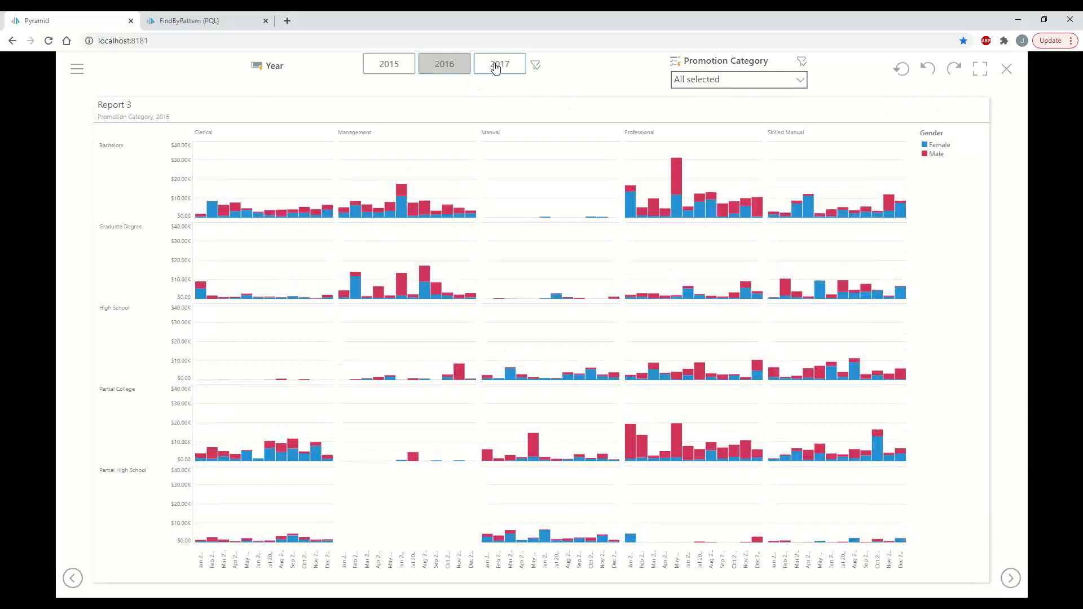
{"action": "left_click", "coordinate": [496, 67]}
{"action": "left_click", "coordinate": [437, 66]}
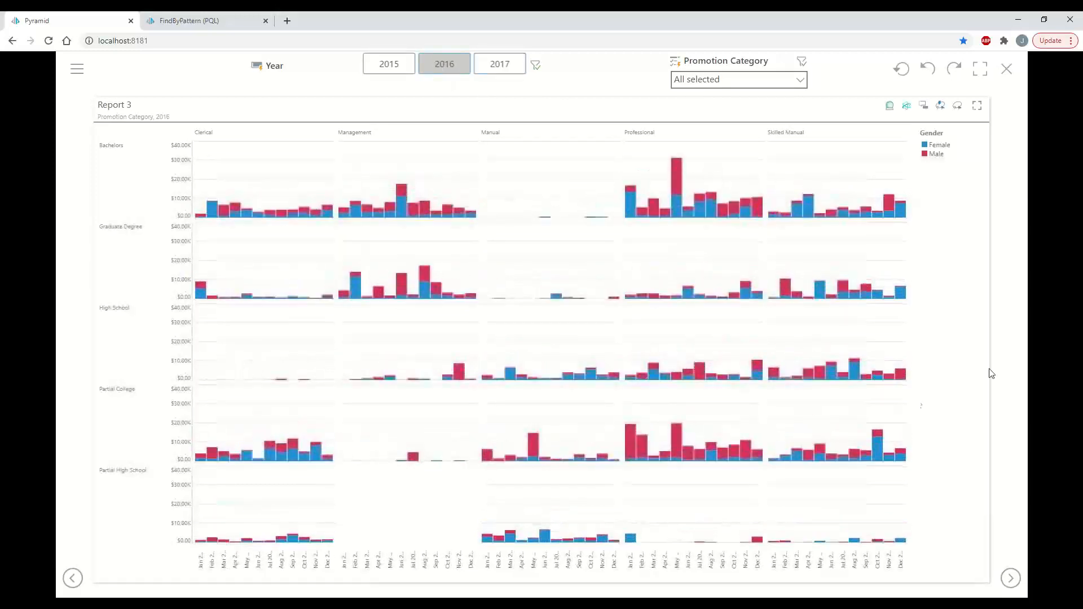
On the Report 5 map page, filter to 2017 and 2015, then close the presentation
{"action": "left_click", "coordinate": [1018, 585]}
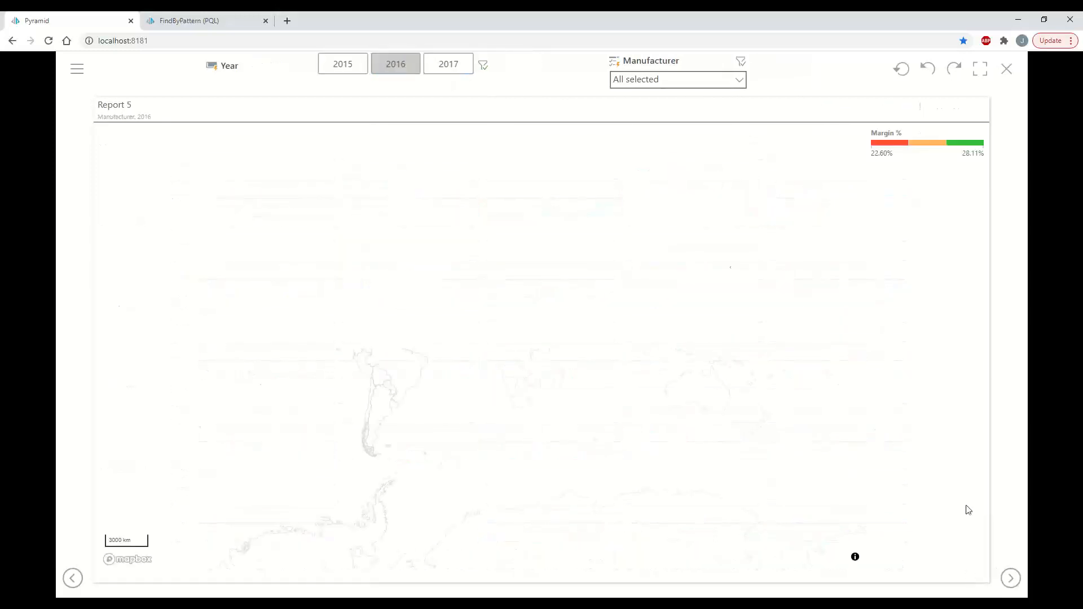
{"action": "left_click", "coordinate": [462, 68]}
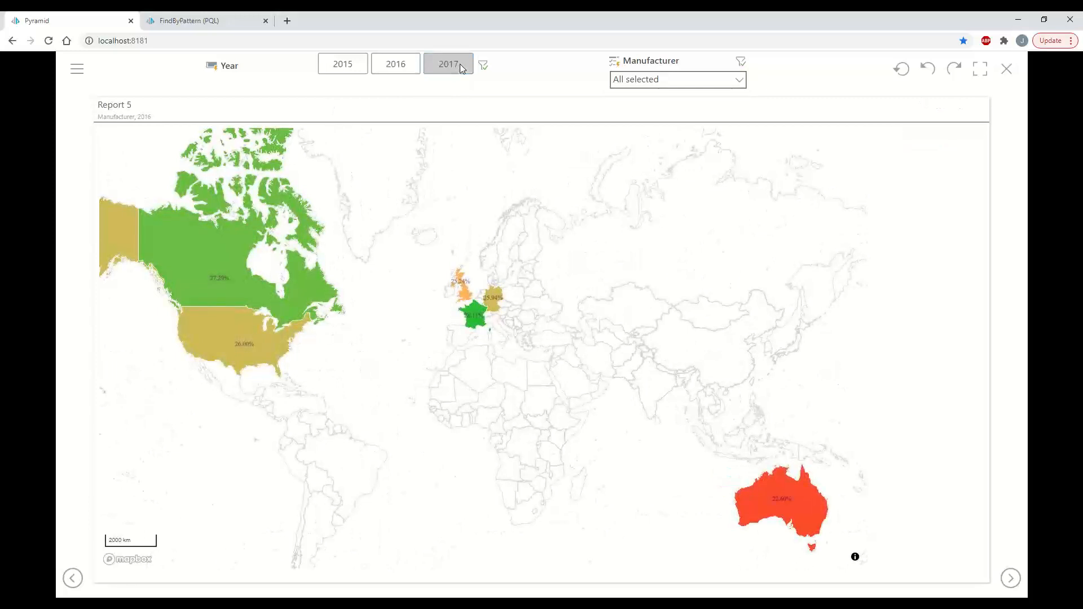
{"action": "left_click", "coordinate": [338, 68]}
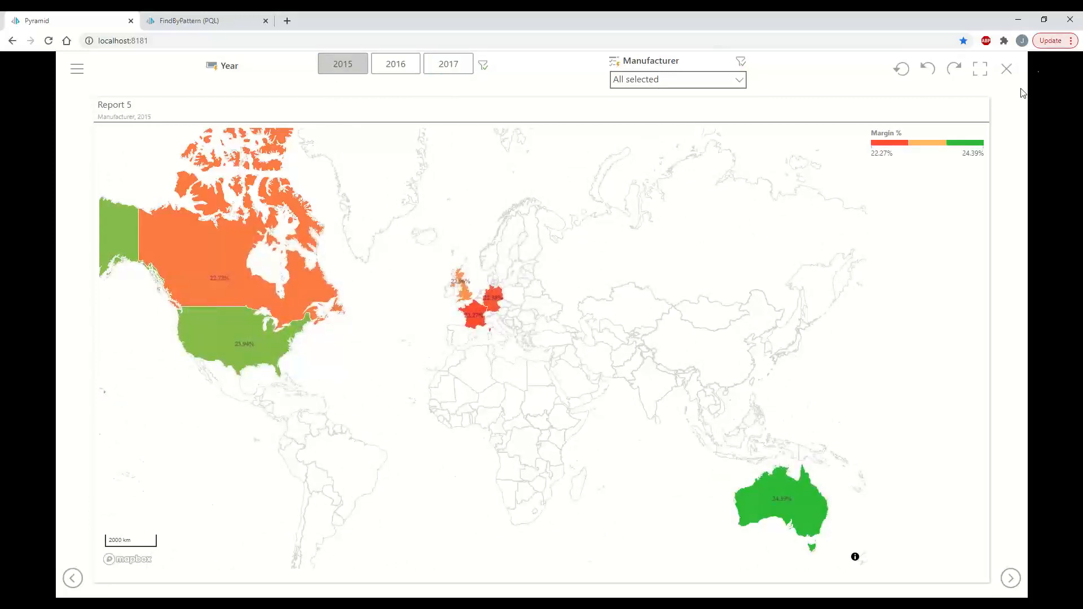
{"action": "left_click", "coordinate": [1007, 70]}
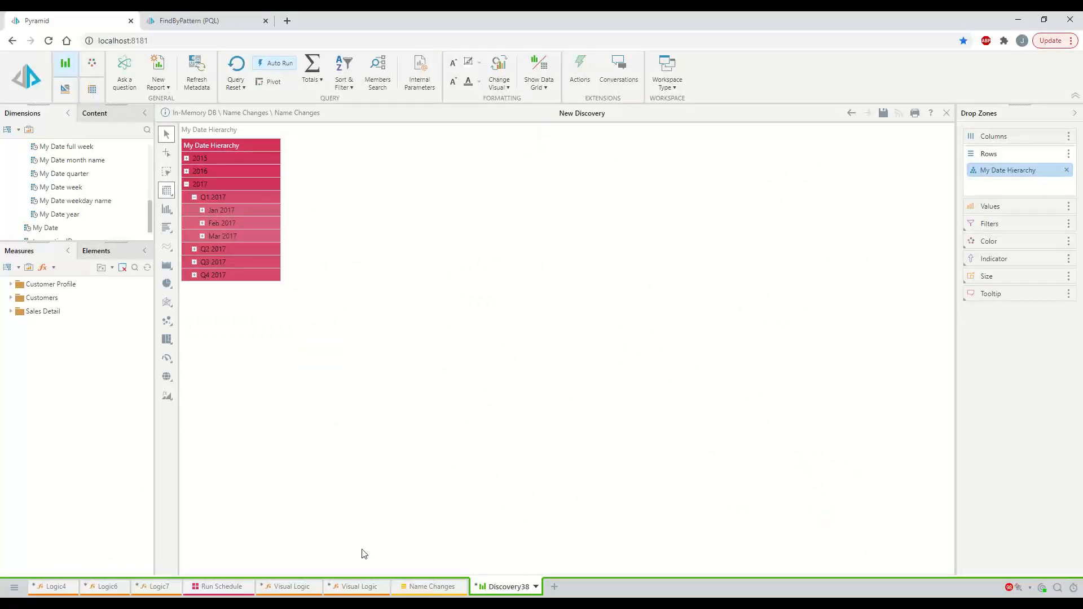
Review the Sales Date→My Date and Sales→Sales Amount rename mapping, then show the data model view
{"action": "left_click", "coordinate": [445, 587]}
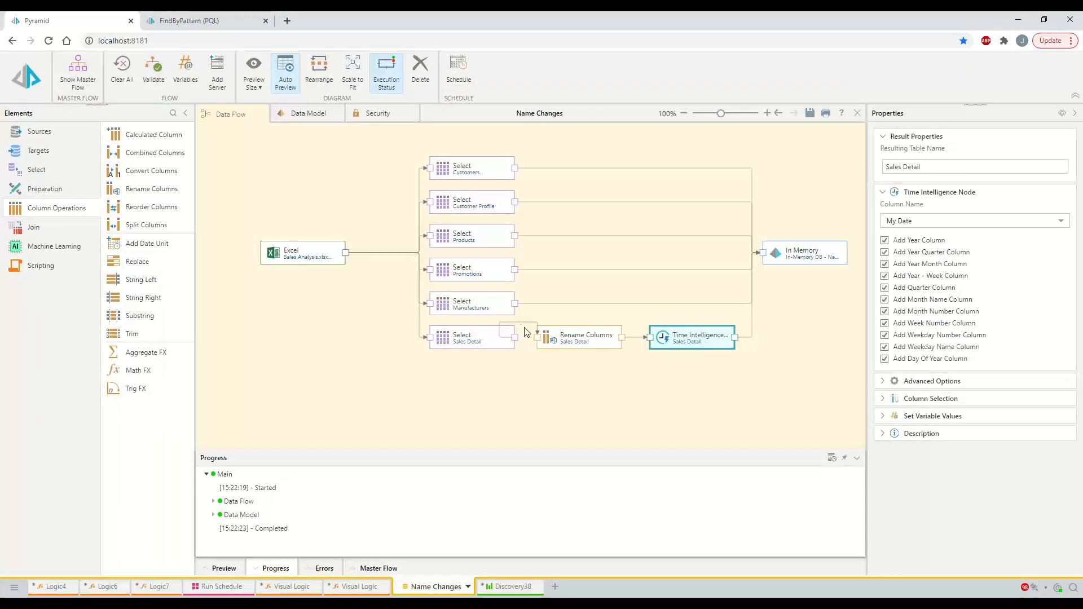
{"action": "left_click", "coordinate": [567, 335]}
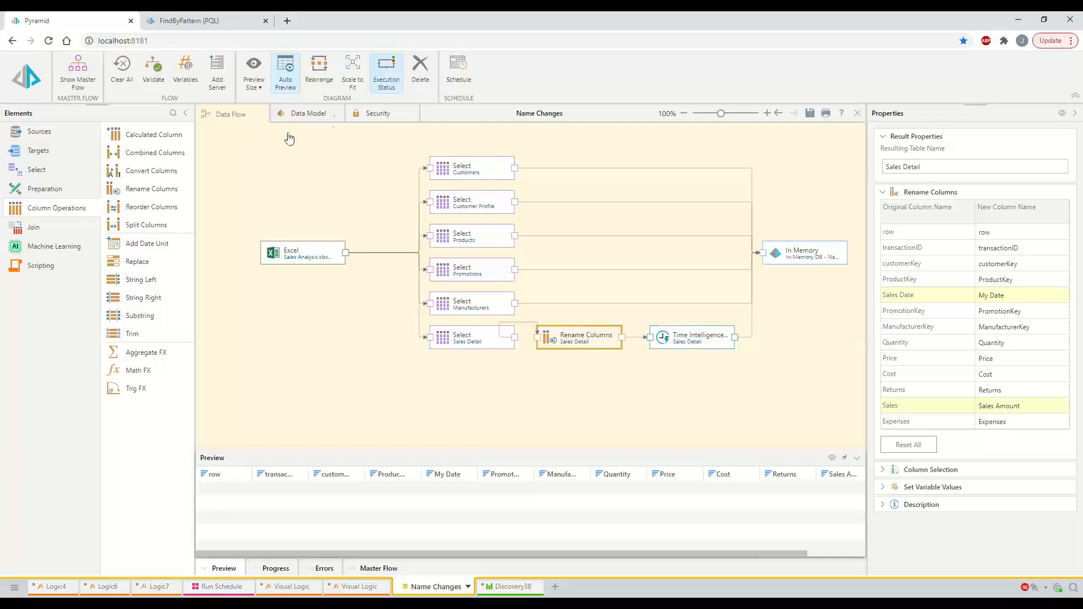
{"action": "left_click", "coordinate": [298, 114]}
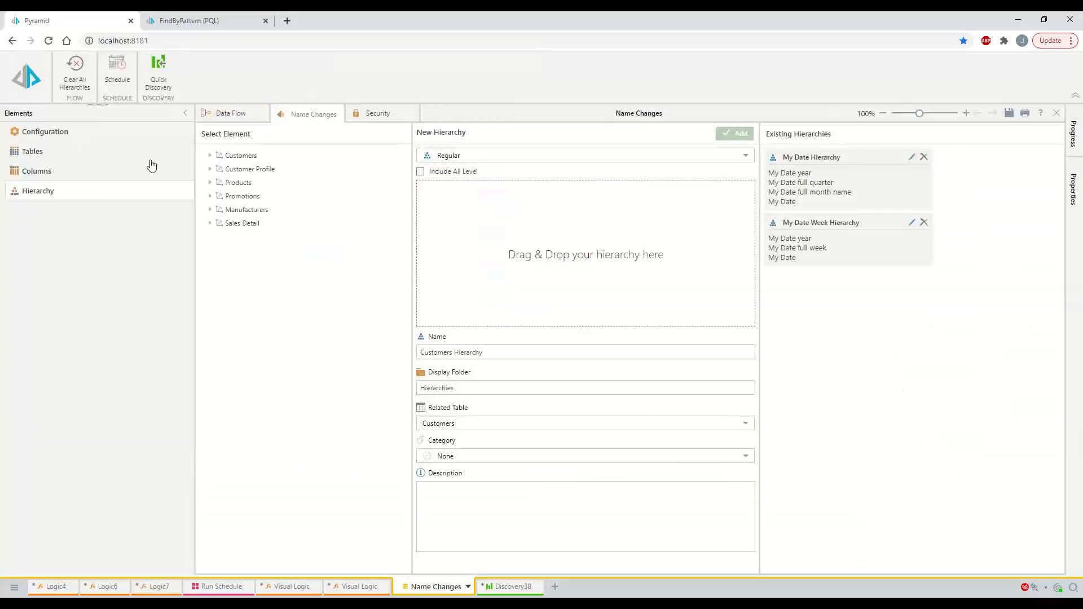
Check the renamed Sales Detail columns, then save and process the model with the full Master Flow
{"action": "left_click", "coordinate": [38, 171]}
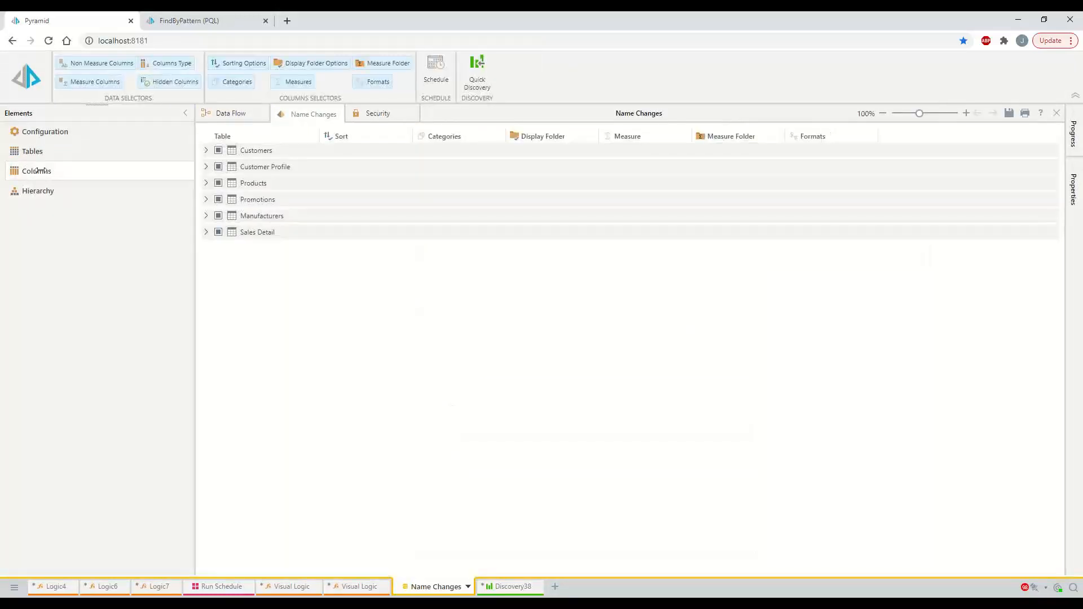
{"action": "left_click", "coordinate": [207, 233]}
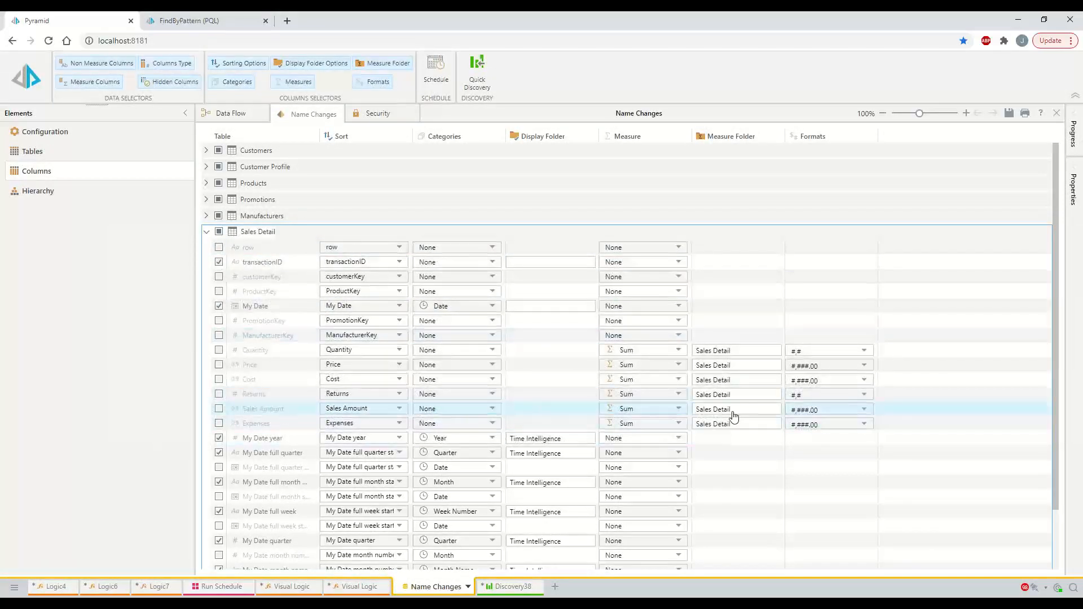
{"action": "left_click", "coordinate": [1009, 115]}
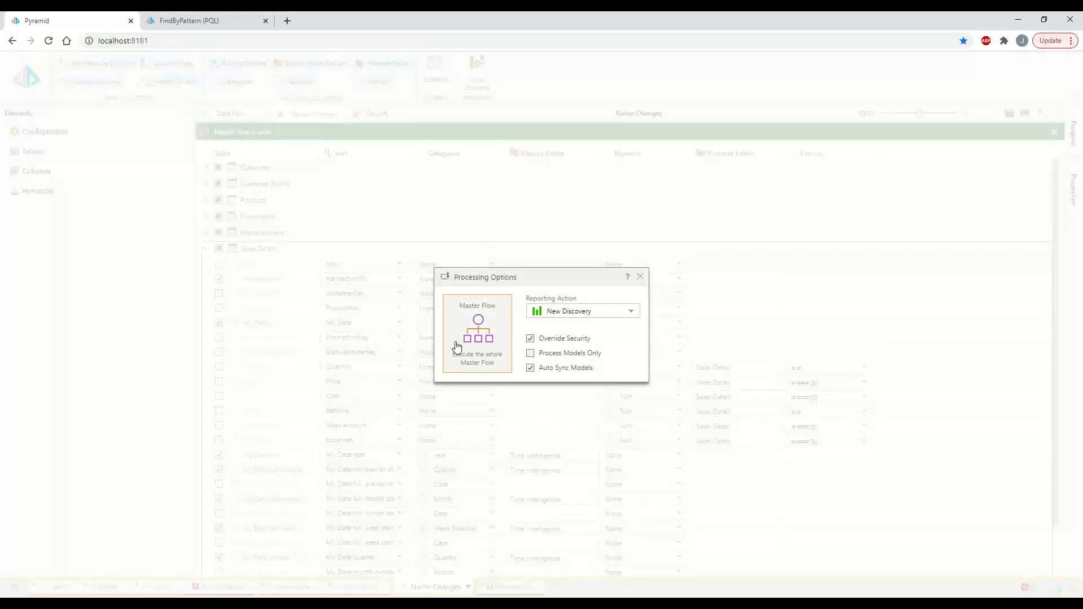
{"action": "left_click", "coordinate": [457, 346]}
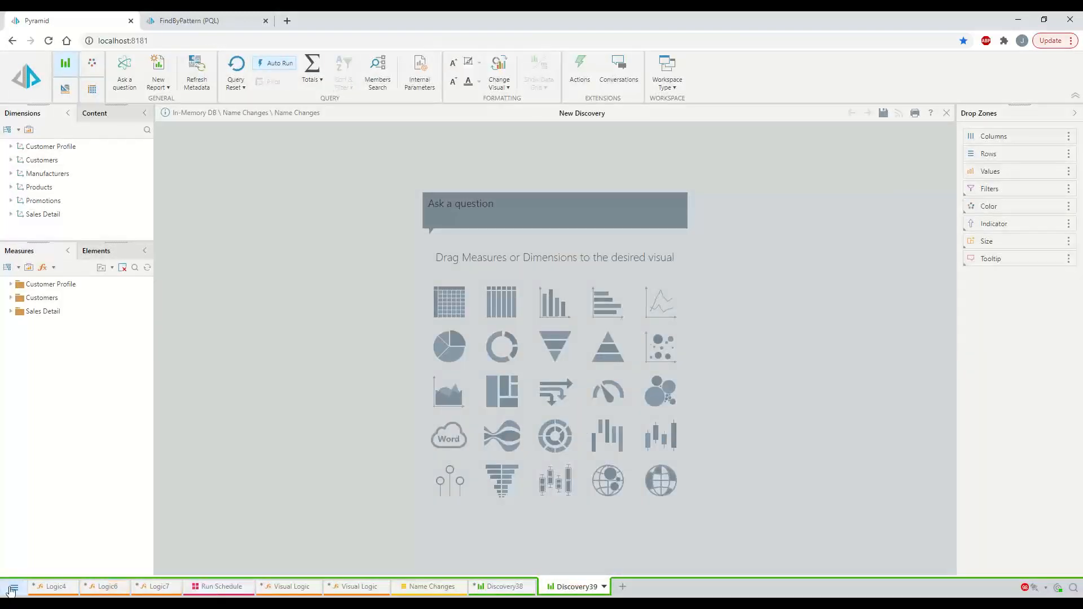
Open the Dash dashboard in view mode from the Content Explorer's Name Changes folder
{"action": "left_click", "coordinate": [13, 588]}
{"action": "left_click", "coordinate": [29, 540]}
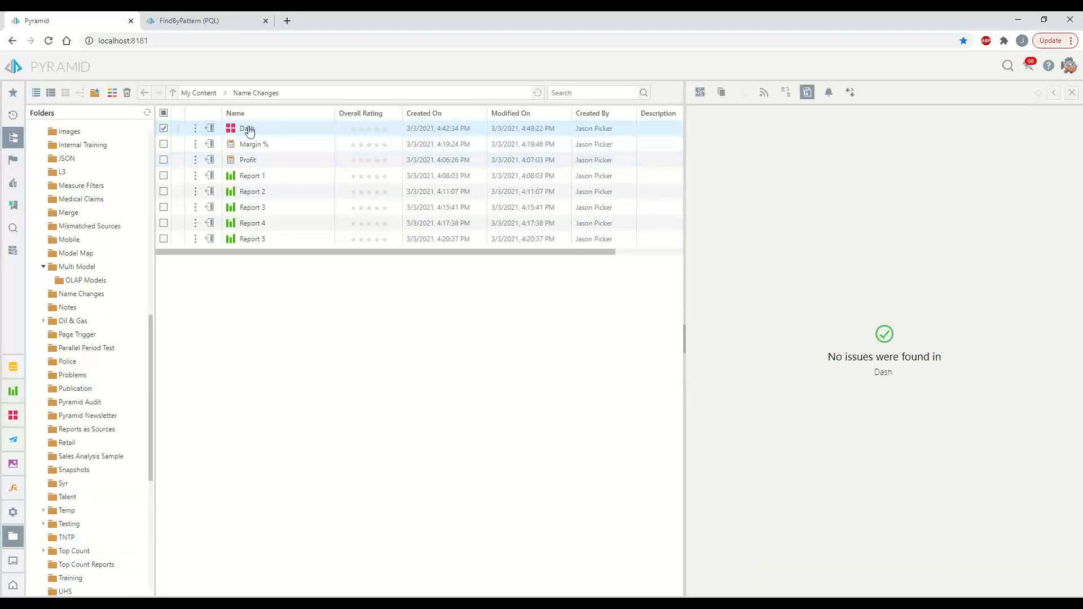
{"action": "left_click", "coordinate": [194, 130]}
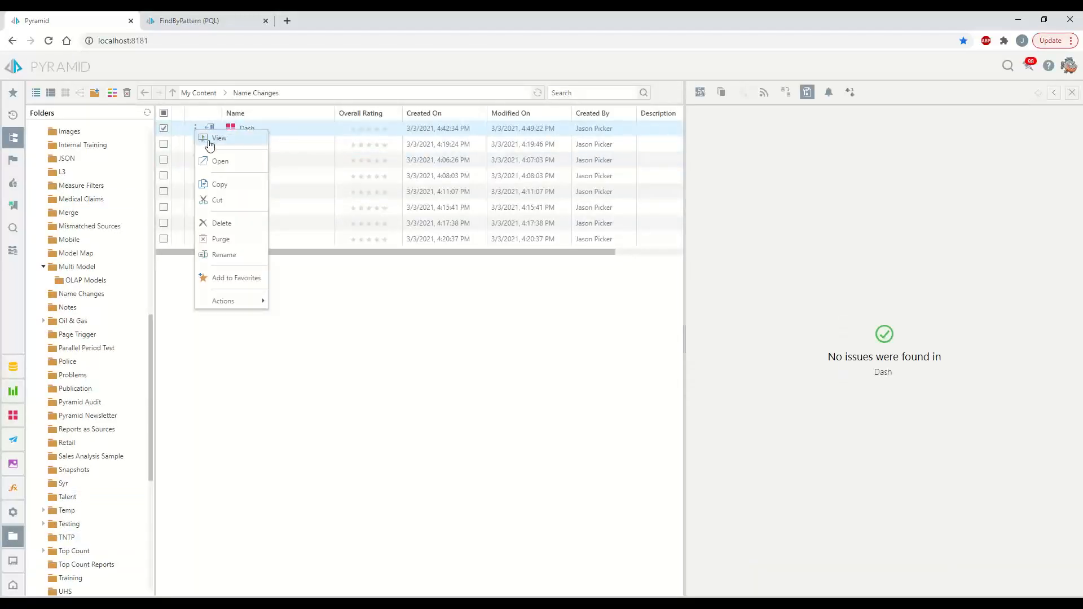
{"action": "left_click", "coordinate": [211, 142]}
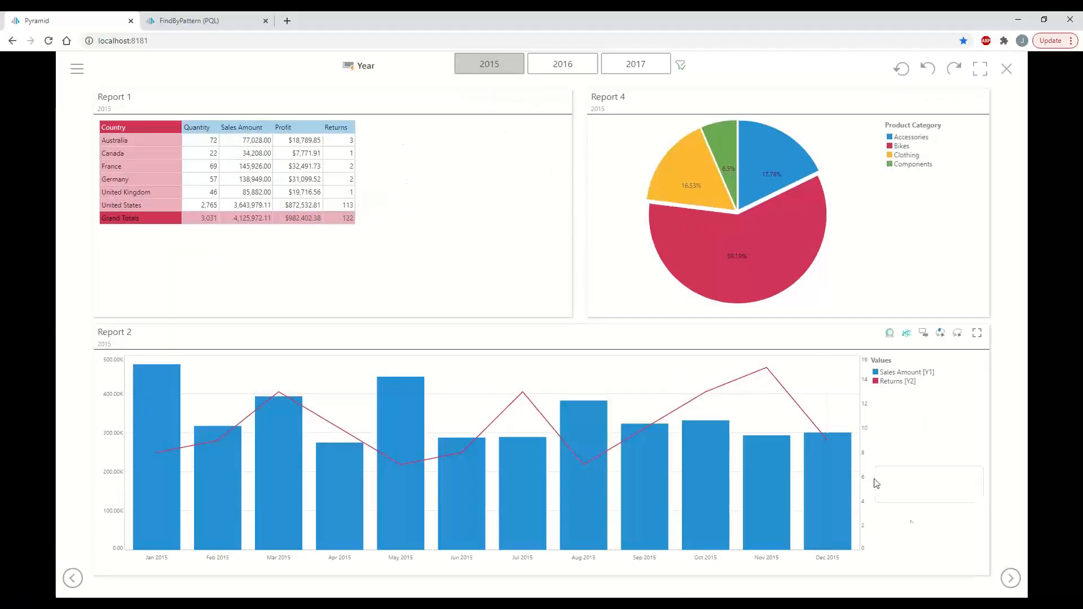
Page through Report 3 and the Report 5 map back to page one, then close Dash
{"action": "left_click", "coordinate": [1011, 578]}
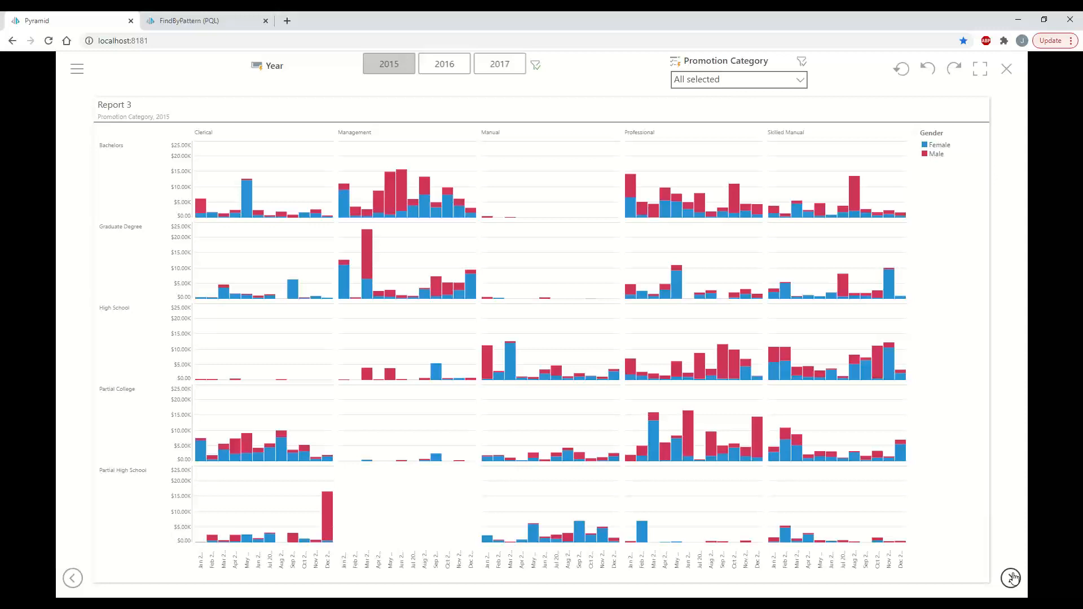
{"action": "left_click", "coordinate": [1011, 577]}
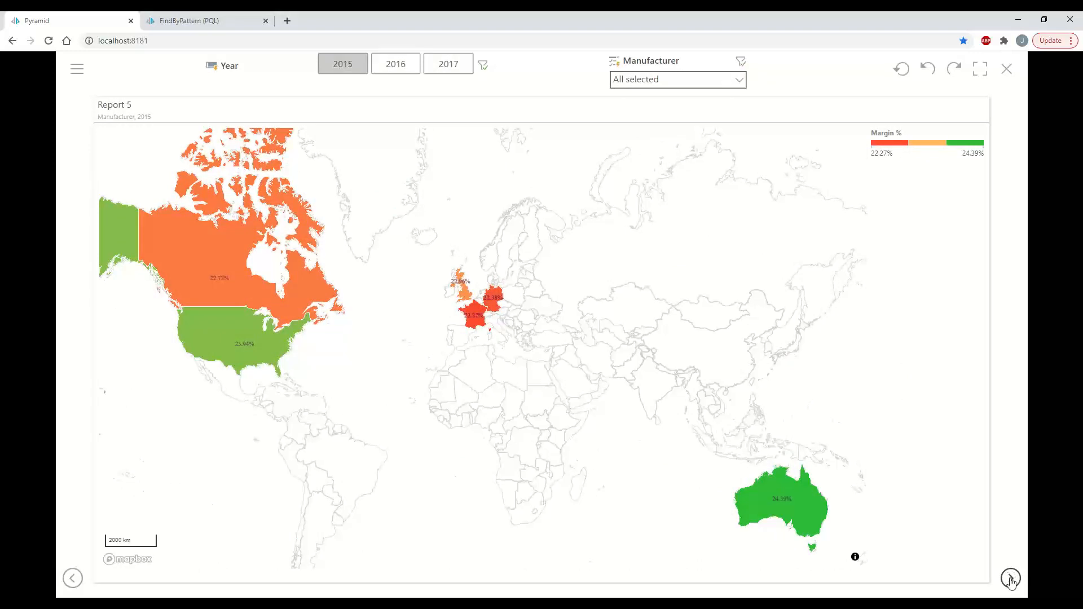
{"action": "left_click", "coordinate": [1011, 579]}
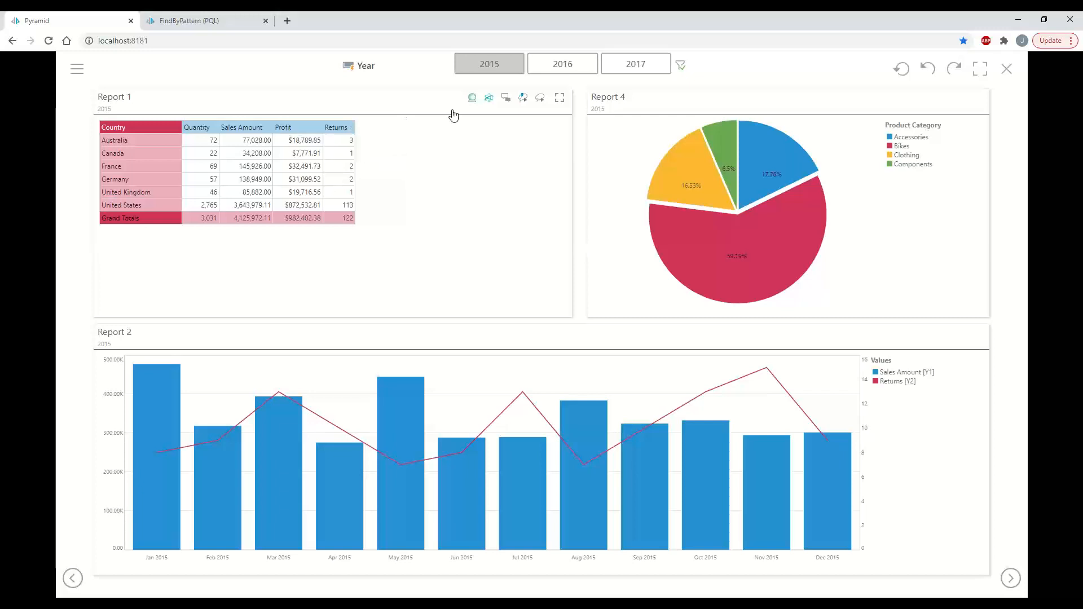
{"action": "left_click", "coordinate": [1006, 69]}
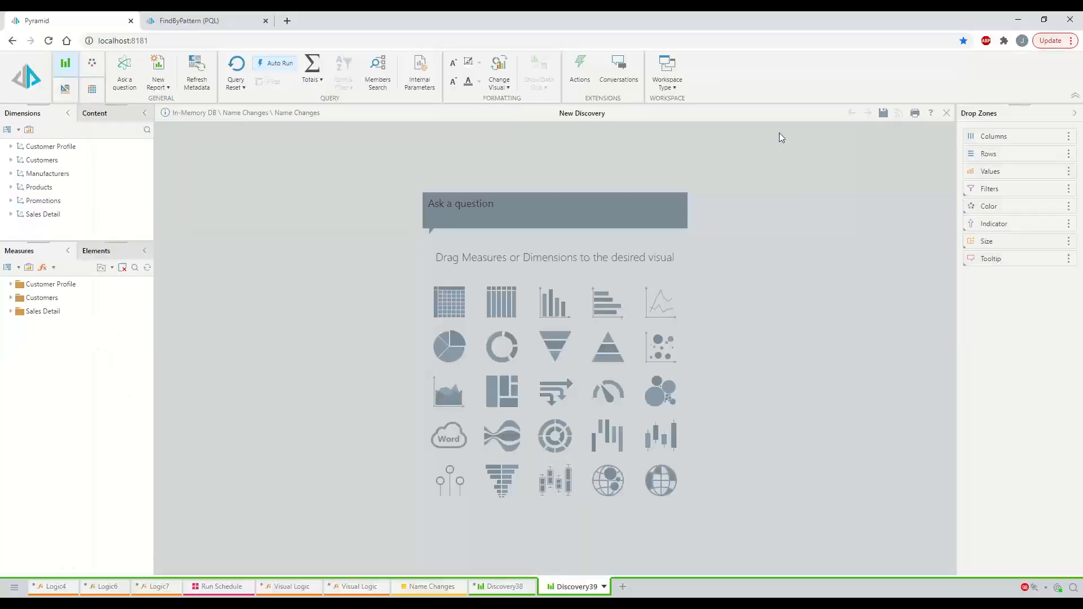
{"action": "left_click", "coordinate": [14, 587]}
{"action": "left_click", "coordinate": [34, 535]}
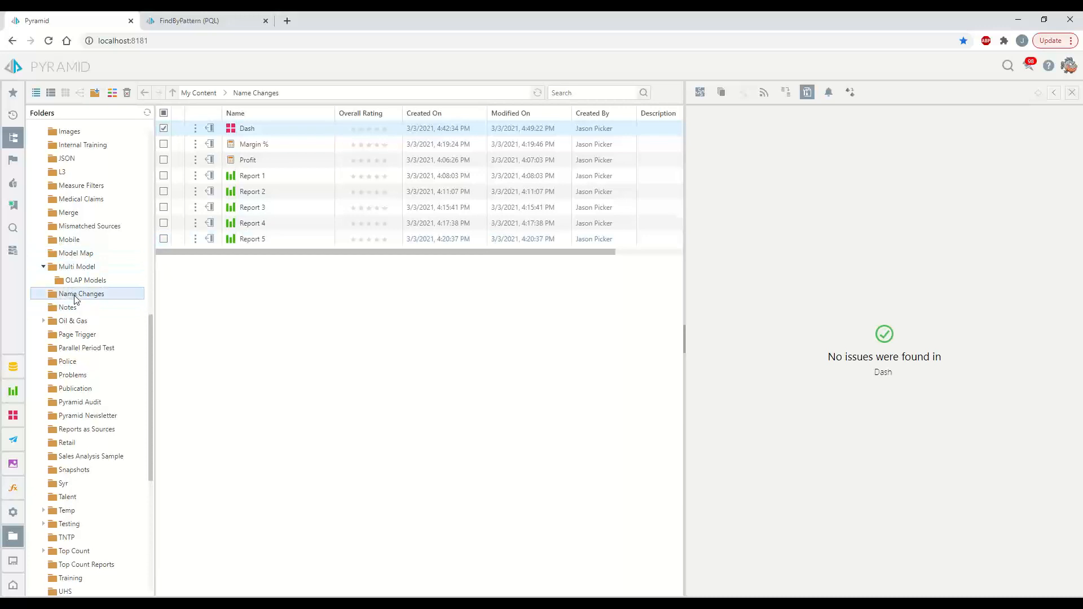
{"action": "right_click", "coordinate": [75, 296]}
{"action": "mouse_move", "coordinate": [145, 500]}
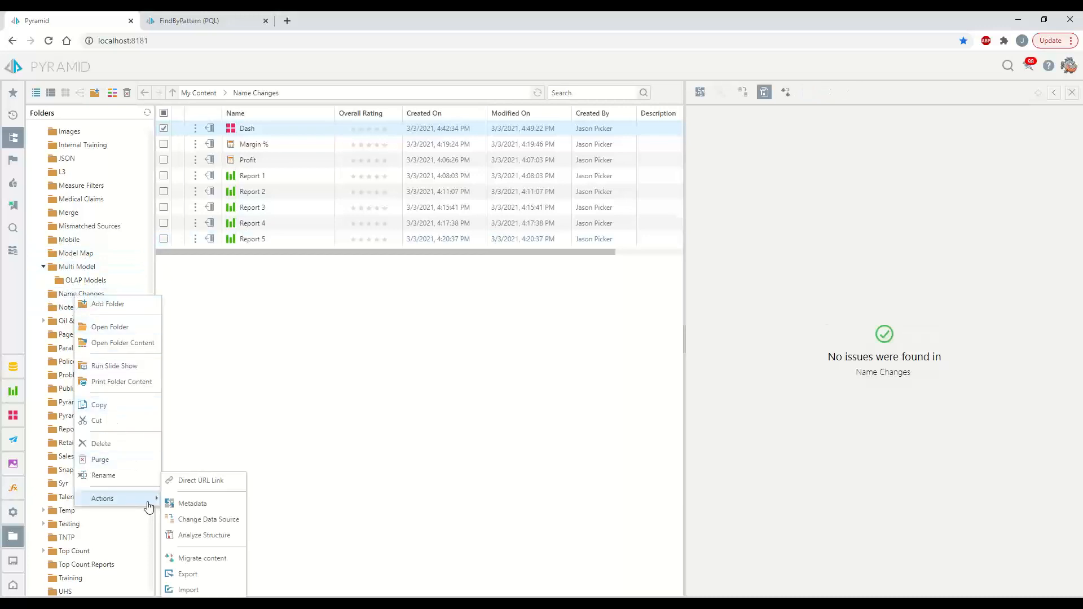
{"action": "left_click", "coordinate": [209, 537]}
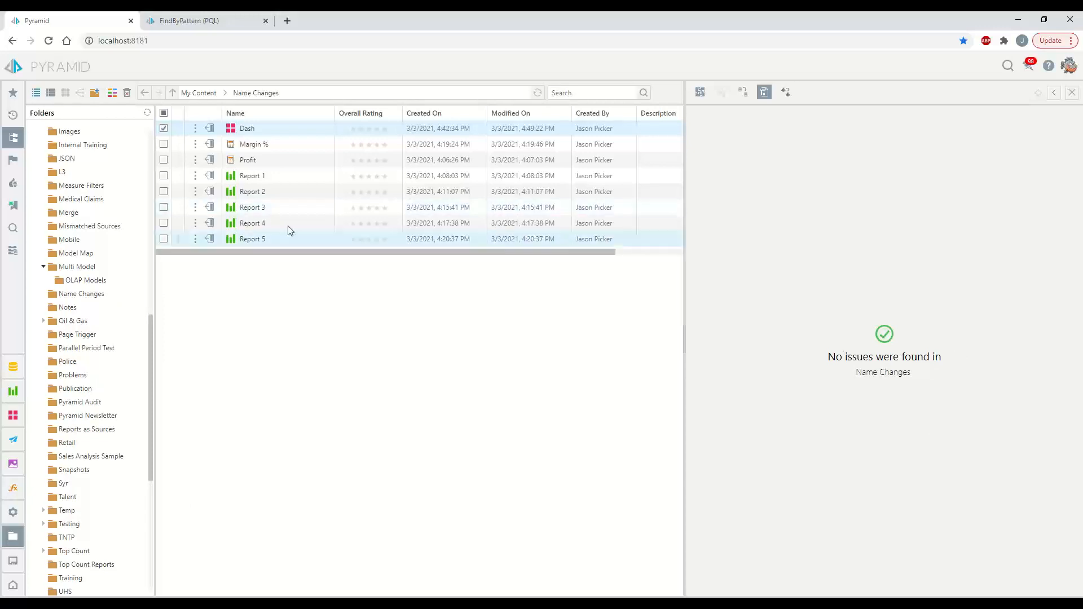
{"action": "left_click", "coordinate": [239, 163]}
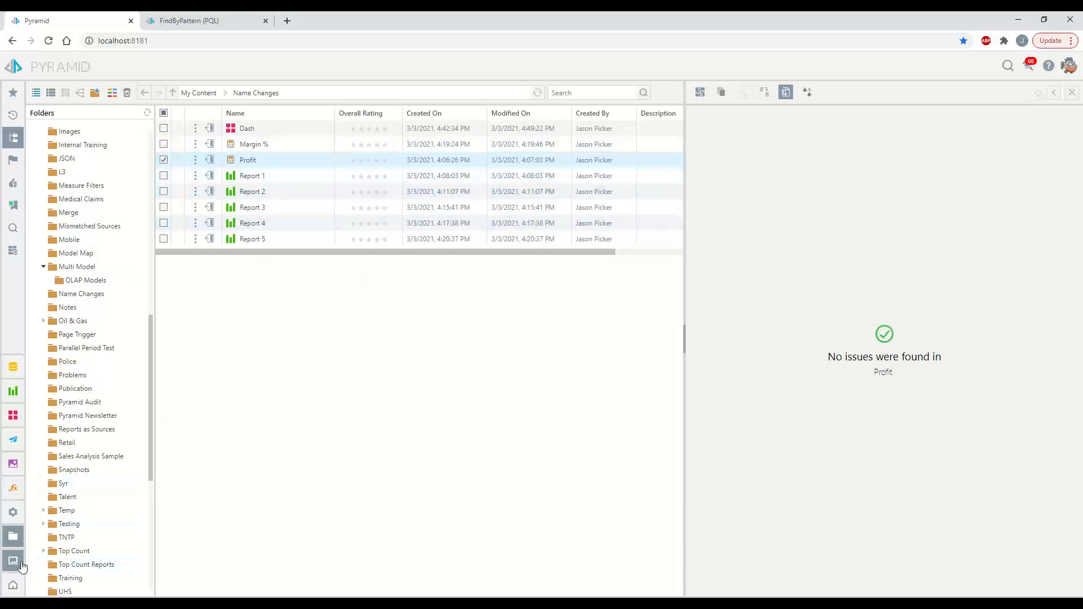
{"action": "left_click", "coordinate": [13, 560]}
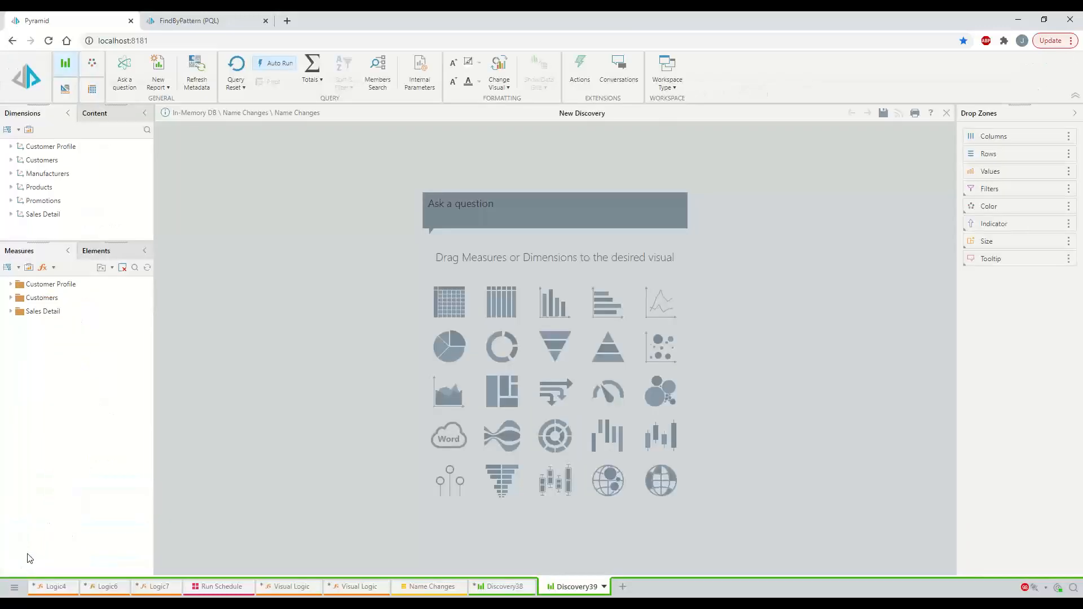
List the Sales Detail measures including Sales Amount, and briefly expand the Customer Profile attributes
{"action": "left_click", "coordinate": [12, 312]}
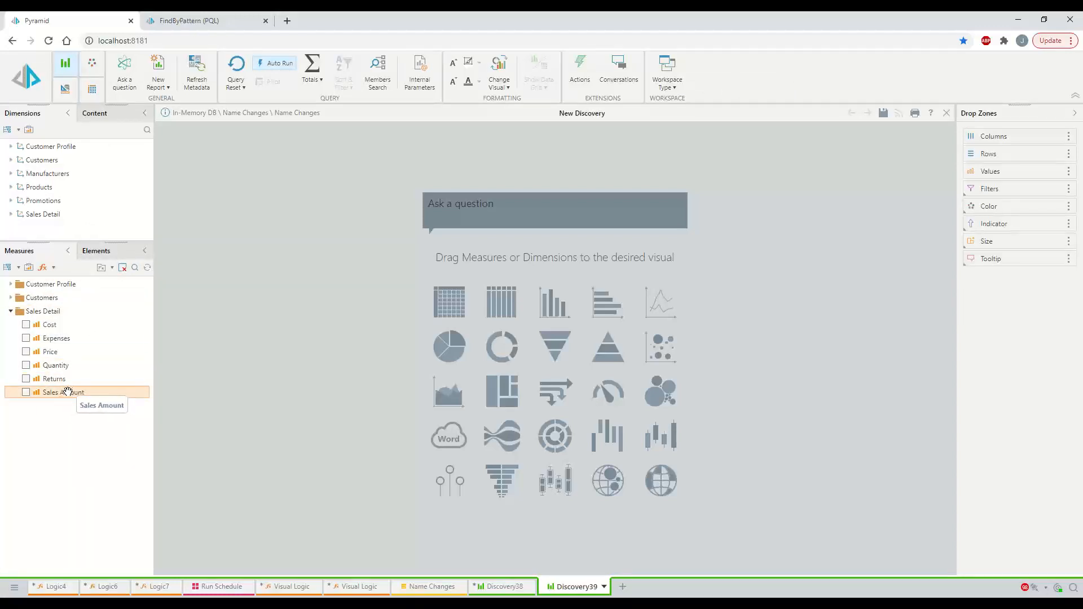
{"action": "left_click", "coordinate": [10, 146]}
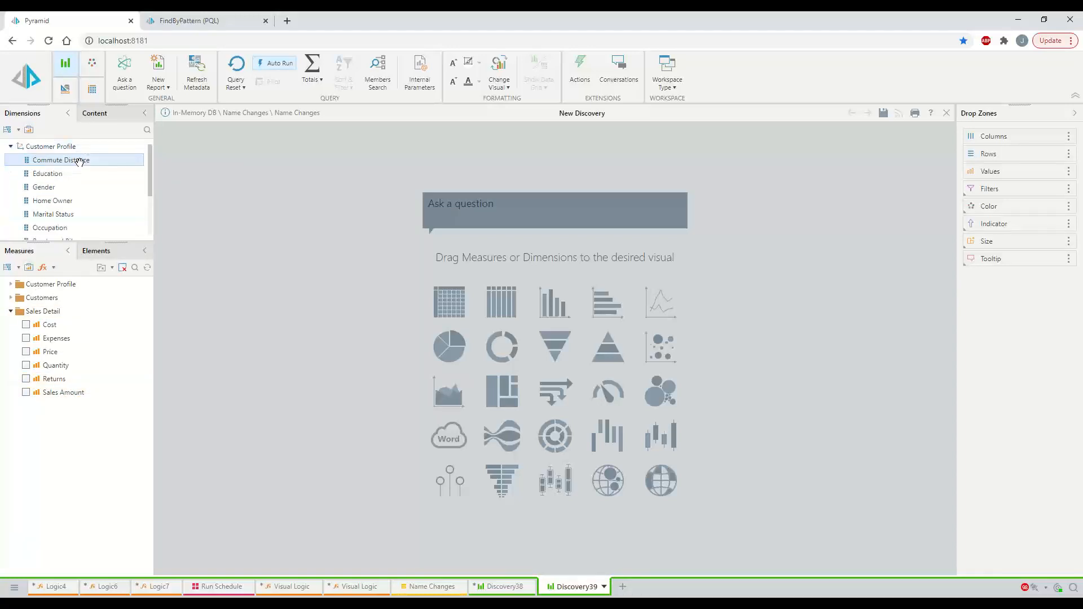
{"action": "left_click", "coordinate": [10, 146]}
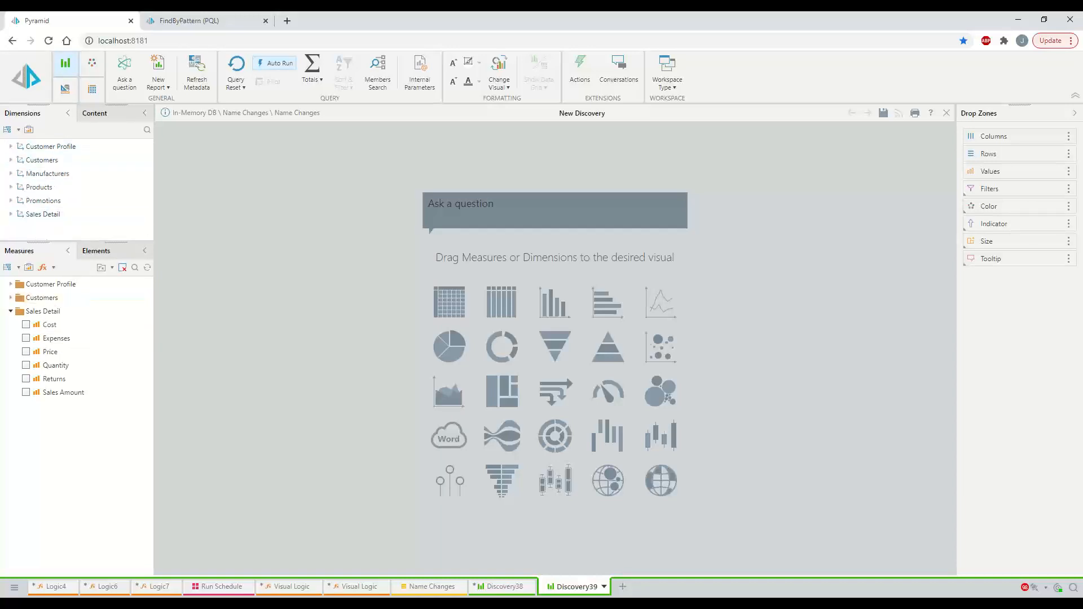